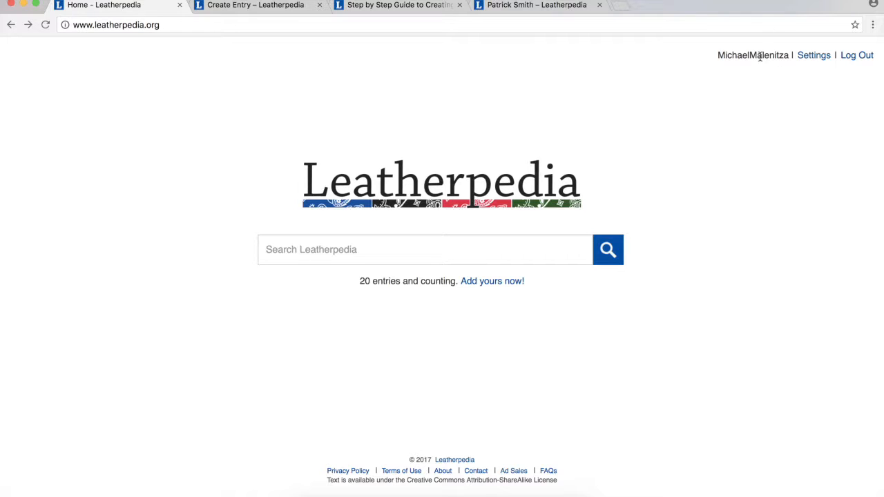
Open the Create Entry page and look over the blank entry form and its text editor.
{"action": "left_click", "coordinate": [261, 11]}
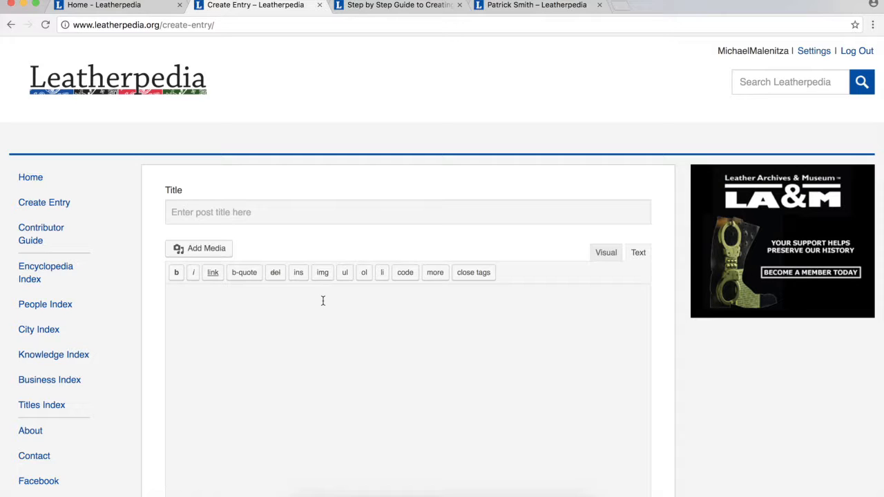
{"action": "scroll", "coordinate": [323, 301], "scroll_direction": "down", "scroll_amount": 3}
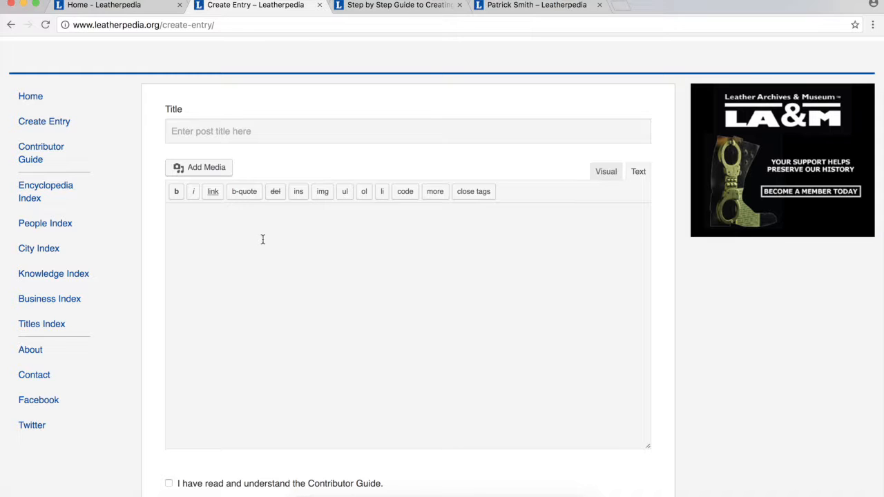
{"action": "scroll", "coordinate": [294, 340], "scroll_direction": "down", "scroll_amount": 1}
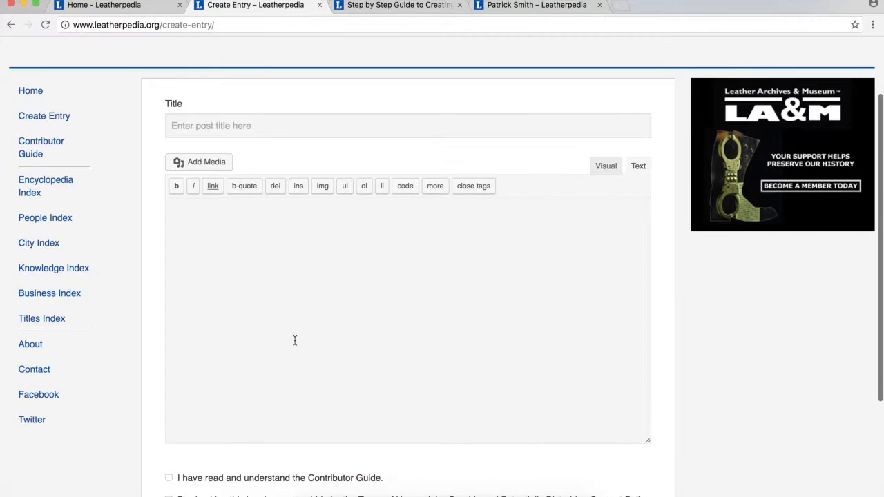
{"action": "scroll", "coordinate": [294, 341], "scroll_direction": "up", "scroll_amount": 2}
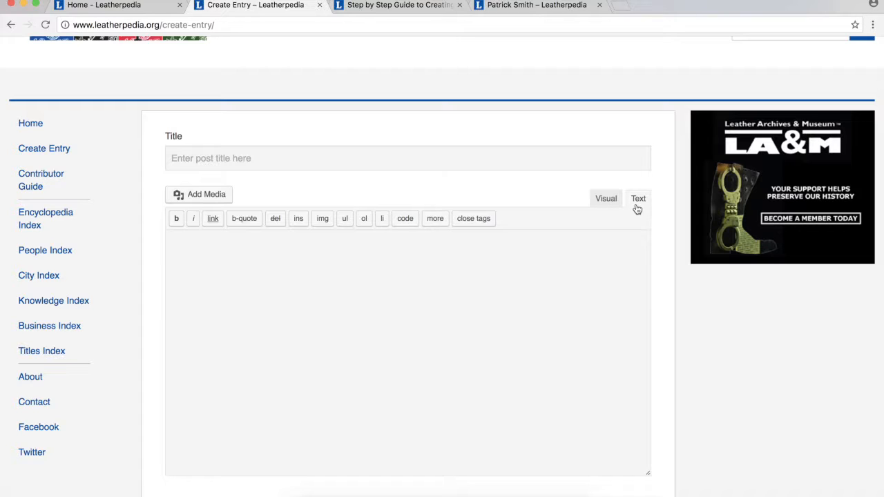
{"action": "left_click", "coordinate": [582, 259]}
{"action": "left_click", "coordinate": [524, 193]}
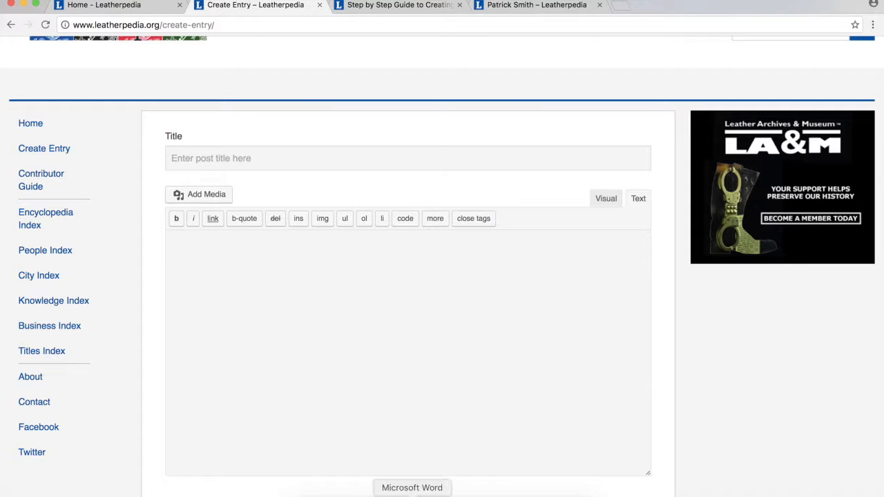
Switch to Microsoft Word, review the prepared text, and copy the subject's name from its title line into the entry's Title field.
{"action": "left_click", "coordinate": [412, 493]}
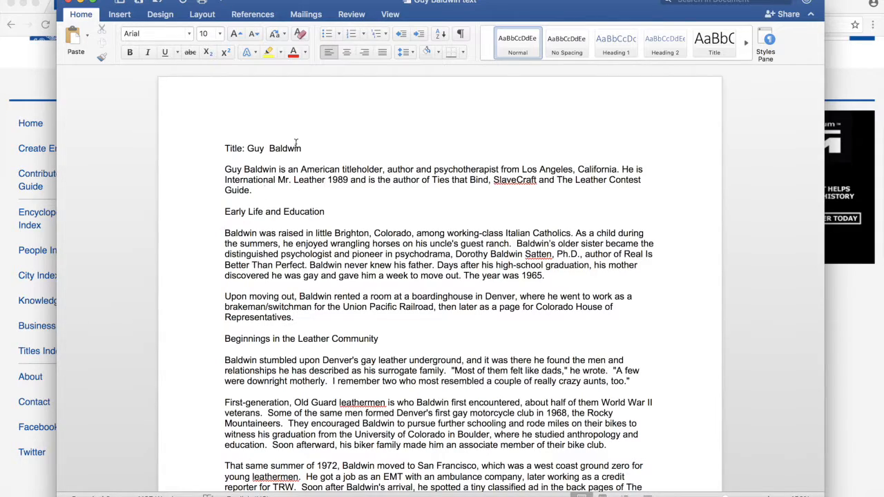
{"action": "scroll", "coordinate": [394, 347], "scroll_direction": "down", "scroll_amount": 3}
{"action": "scroll", "coordinate": [396, 348], "scroll_direction": "down", "scroll_amount": 10}
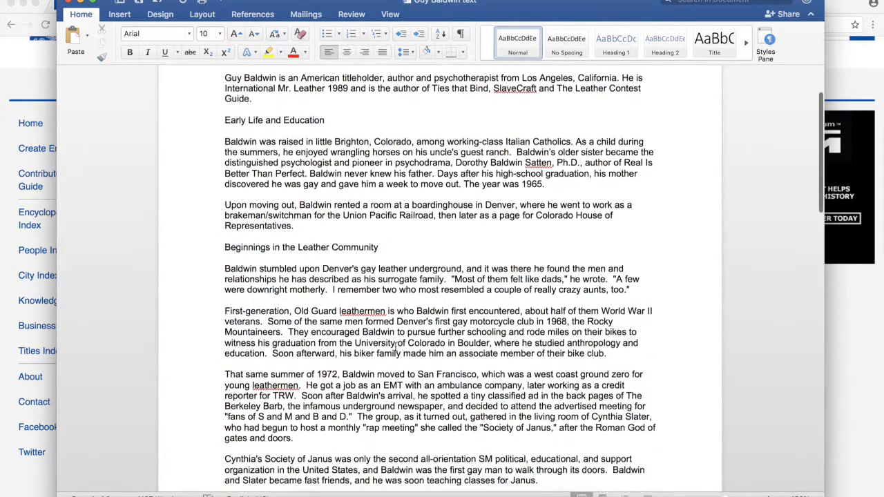
{"action": "scroll", "coordinate": [395, 348], "scroll_direction": "down", "scroll_amount": 20}
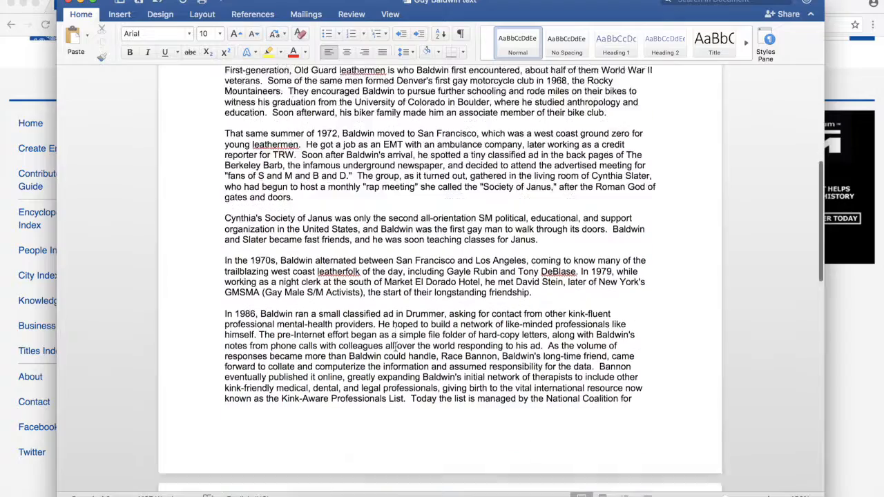
{"action": "scroll", "coordinate": [396, 347], "scroll_direction": "down", "scroll_amount": 11}
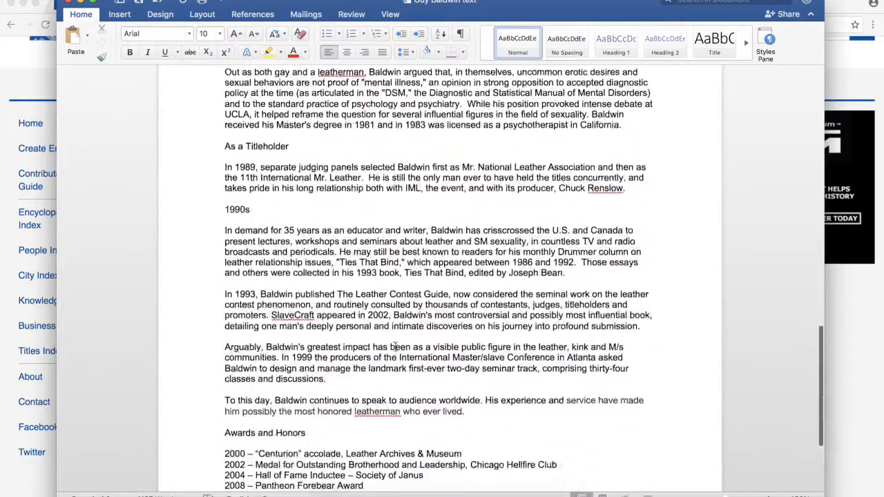
{"action": "scroll", "coordinate": [396, 347], "scroll_direction": "up", "scroll_amount": 20}
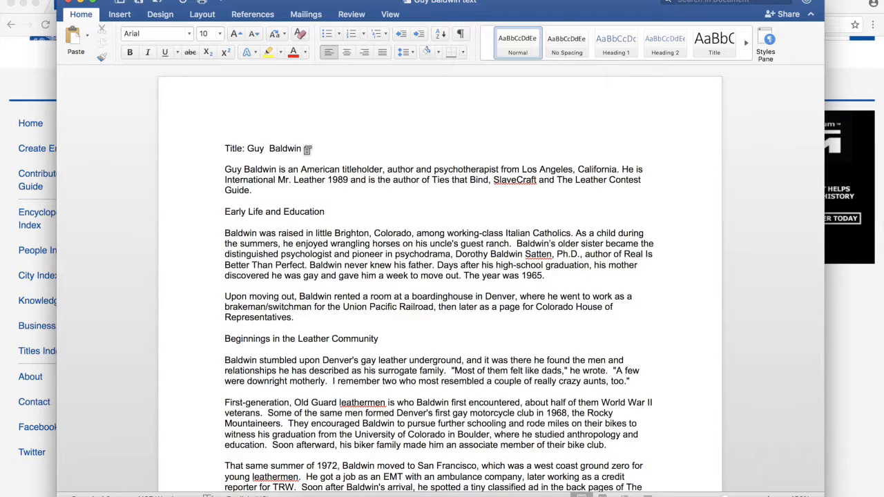
{"action": "left_click_drag", "start_coordinate": [302, 148], "coordinate": [246, 148]}
{"action": "key", "text": "super+c"}
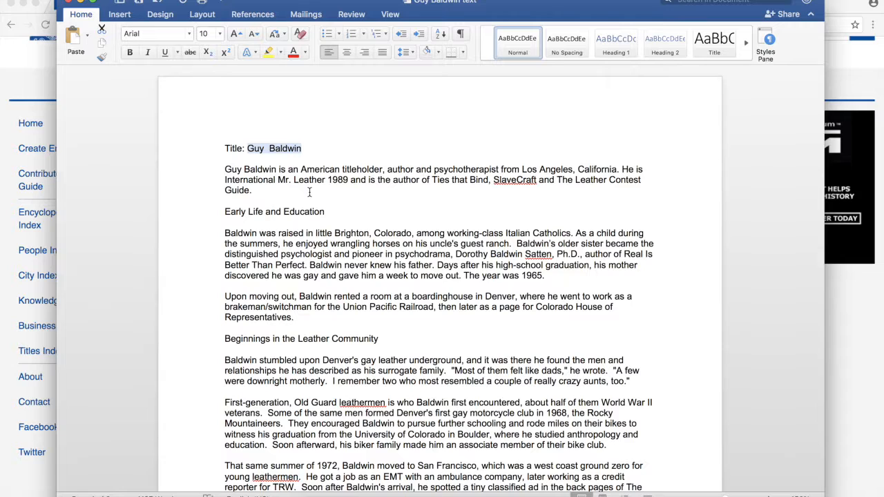
{"action": "left_click", "coordinate": [861, 366]}
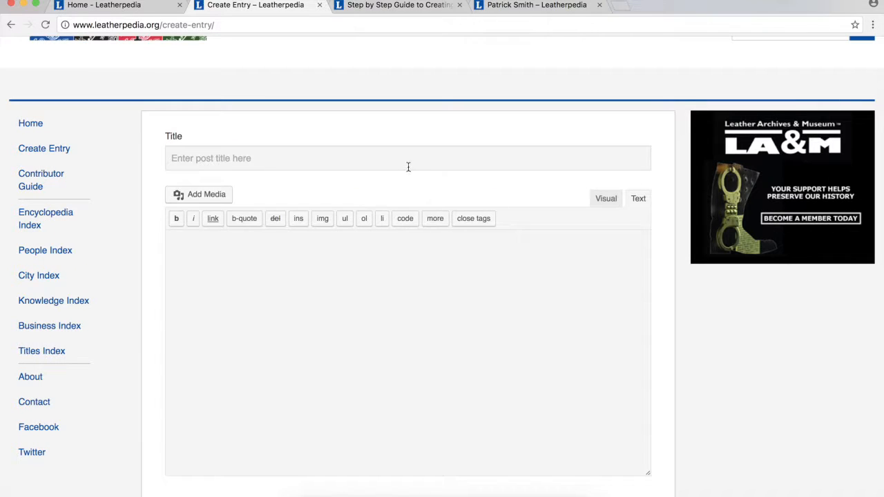
{"action": "key", "text": "super+v"}
Copy the document's full body text, from the introduction through Awards and Honors, into the entry's content box.
{"action": "left_click", "coordinate": [399, 310]}
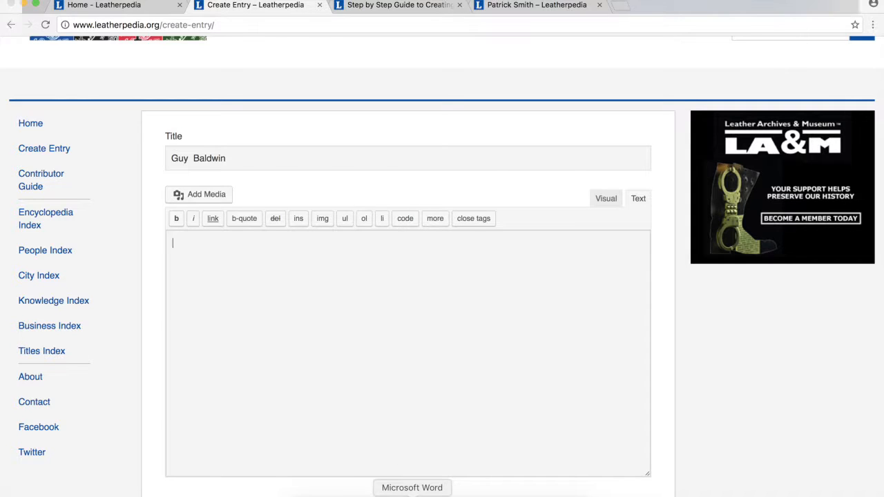
{"action": "left_click", "coordinate": [413, 492]}
{"action": "left_click_drag", "start_coordinate": [223, 169], "coordinate": [389, 464]}
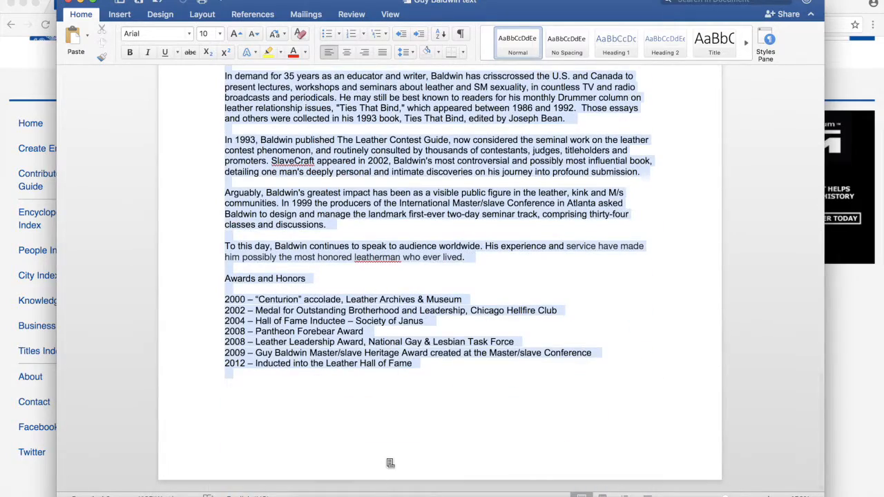
{"action": "left_click", "coordinate": [846, 400]}
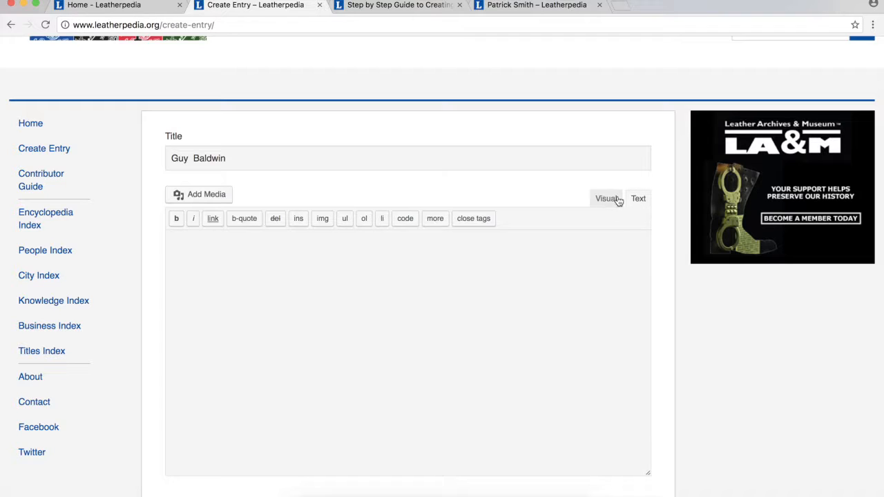
{"action": "left_click", "coordinate": [531, 283]}
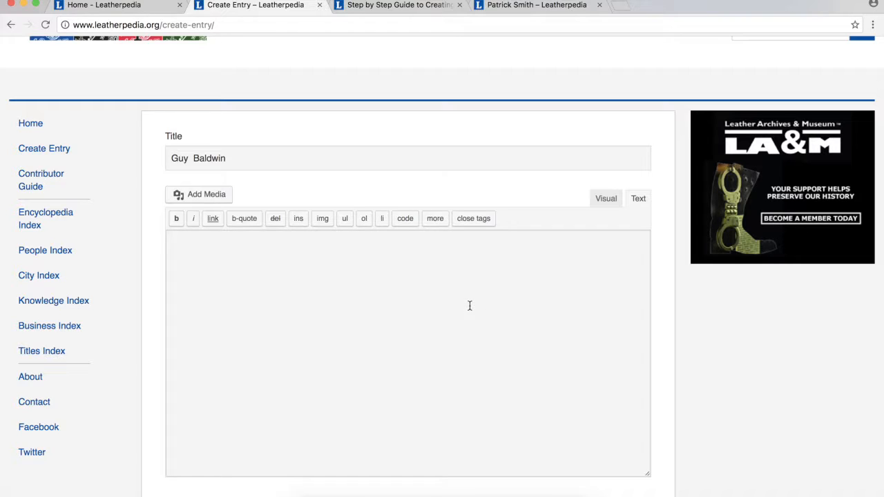
{"action": "key", "text": "super+v"}
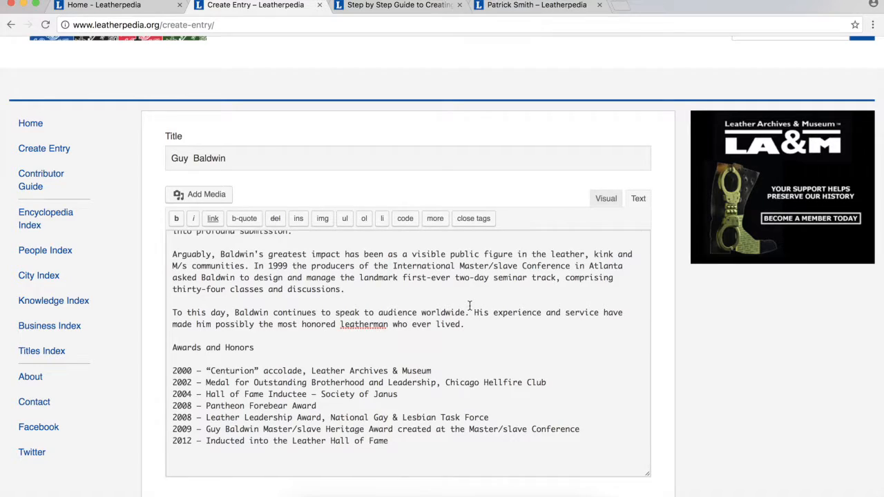
{"action": "scroll", "coordinate": [469, 305], "scroll_direction": "up", "scroll_amount": 1}
{"action": "scroll", "coordinate": [449, 304], "scroll_direction": "down", "scroll_amount": 3}
{"action": "scroll", "coordinate": [395, 292], "scroll_direction": "up", "scroll_amount": 5}
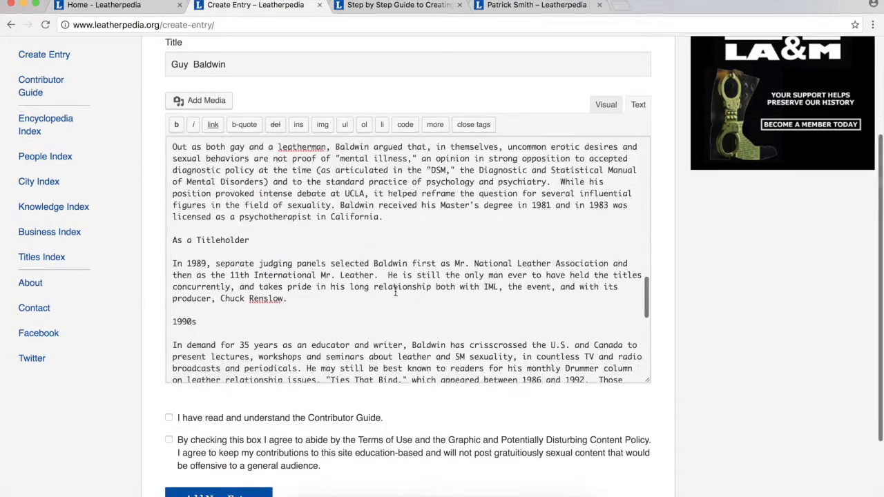
{"action": "scroll", "coordinate": [395, 292], "scroll_direction": "up", "scroll_amount": 10}
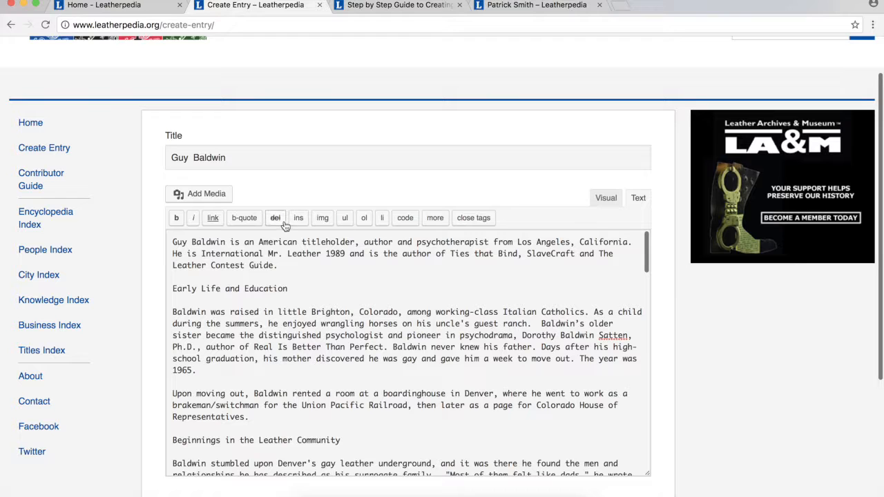
Switch the content editor to Visual mode and look over the pasted text.
{"action": "left_click", "coordinate": [606, 198]}
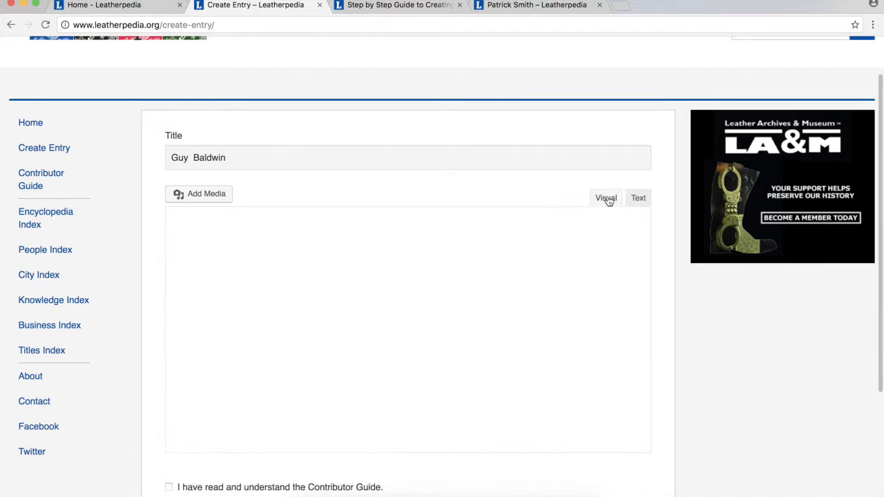
{"action": "scroll", "coordinate": [391, 353], "scroll_direction": "up", "scroll_amount": 1}
{"action": "scroll", "coordinate": [391, 354], "scroll_direction": "down", "scroll_amount": 4}
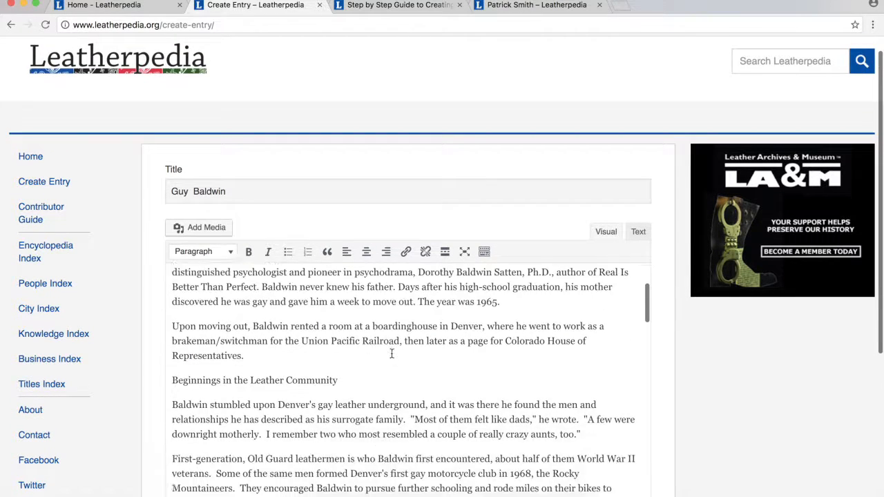
{"action": "scroll", "coordinate": [391, 354], "scroll_direction": "up", "scroll_amount": 3}
{"action": "scroll", "coordinate": [405, 352], "scroll_direction": "up", "scroll_amount": 2}
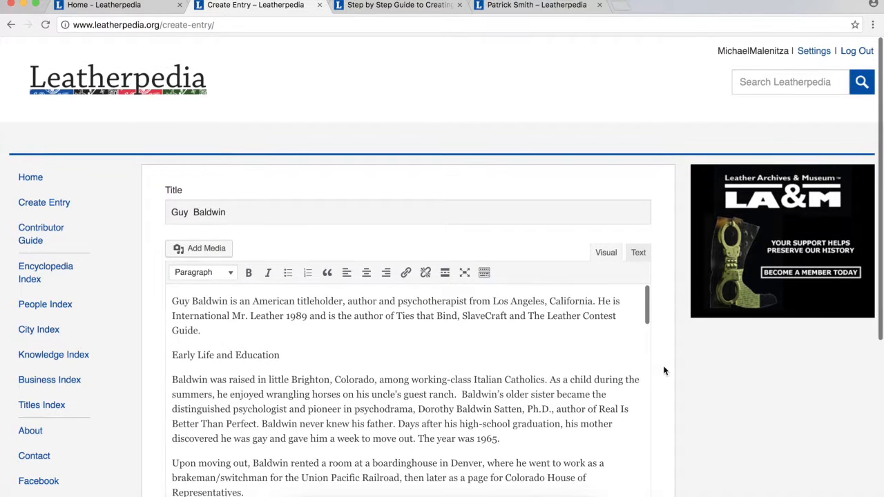
{"action": "scroll", "coordinate": [663, 366], "scroll_direction": "down", "scroll_amount": 2}
{"action": "left_click", "coordinate": [503, 328]}
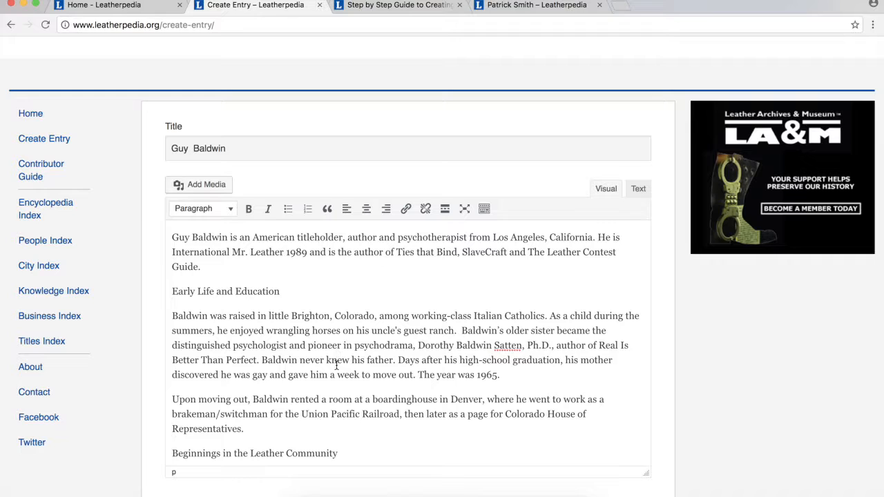
Format the "Early Life and Education" section title as Heading 2.
{"action": "double_click", "coordinate": [268, 293]}
{"action": "triple_click", "coordinate": [244, 291]}
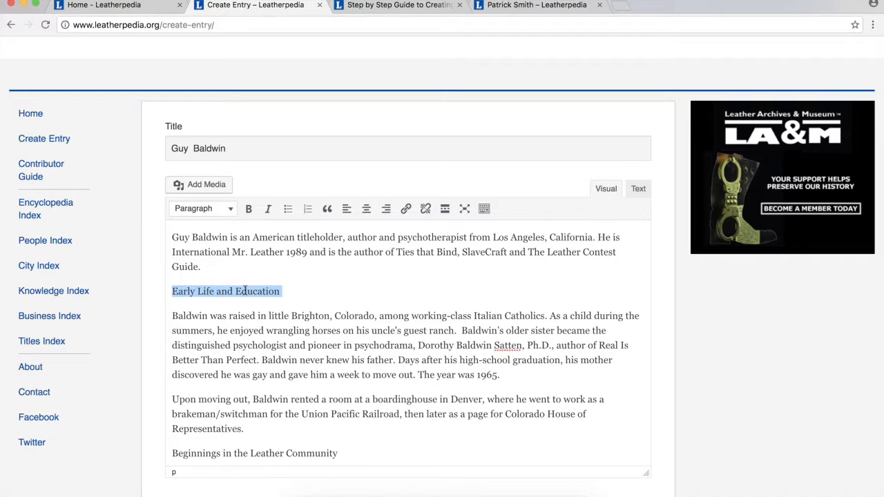
{"action": "left_click", "coordinate": [231, 209]}
{"action": "left_click", "coordinate": [230, 283]}
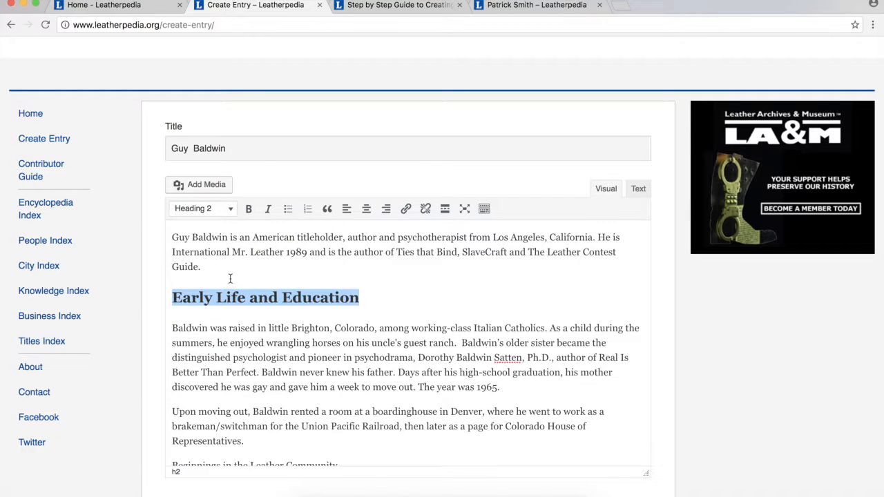
{"action": "left_click", "coordinate": [306, 323]}
{"action": "left_click", "coordinate": [318, 298]}
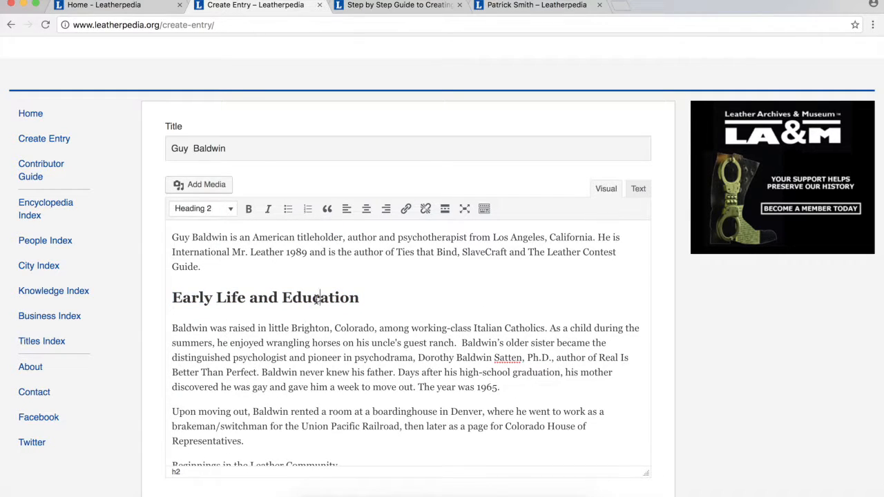
Try Heading 3 and Heading 4 on the "Early Life and Education" title and set it back to Heading 2.
{"action": "left_click", "coordinate": [269, 298]}
{"action": "triple_click", "coordinate": [255, 298]}
{"action": "left_click", "coordinate": [231, 209]}
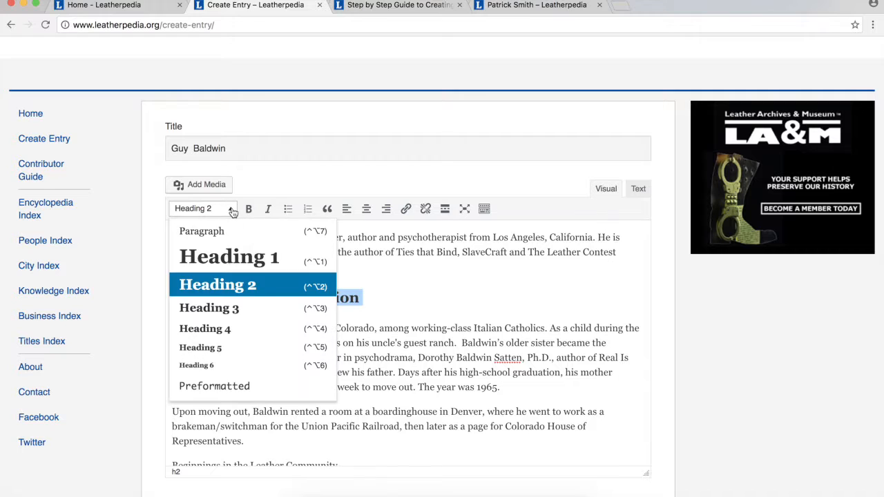
{"action": "left_click", "coordinate": [232, 308]}
{"action": "left_click", "coordinate": [227, 208]}
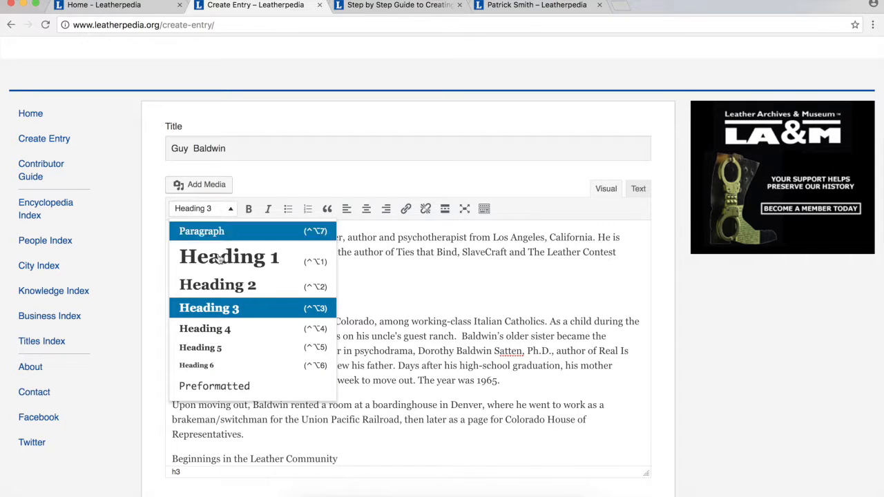
{"action": "left_click", "coordinate": [217, 329]}
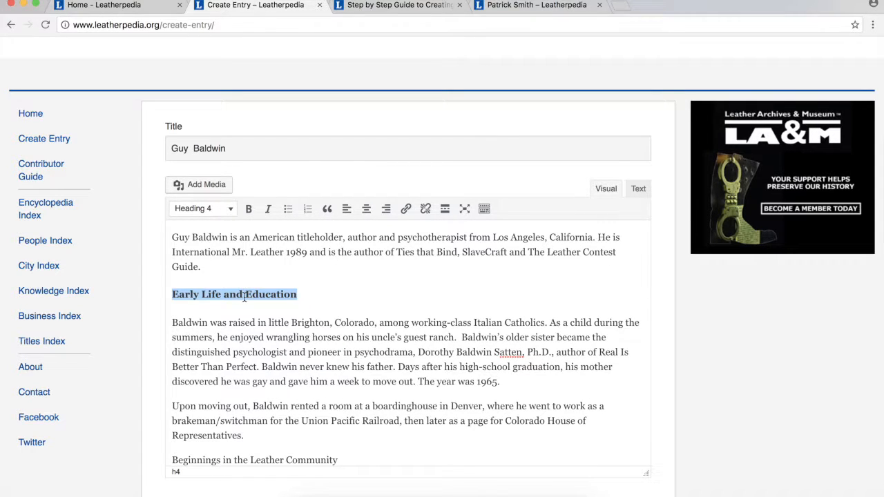
{"action": "left_click", "coordinate": [227, 209]}
{"action": "left_click", "coordinate": [221, 273]}
{"action": "left_click", "coordinate": [281, 341]}
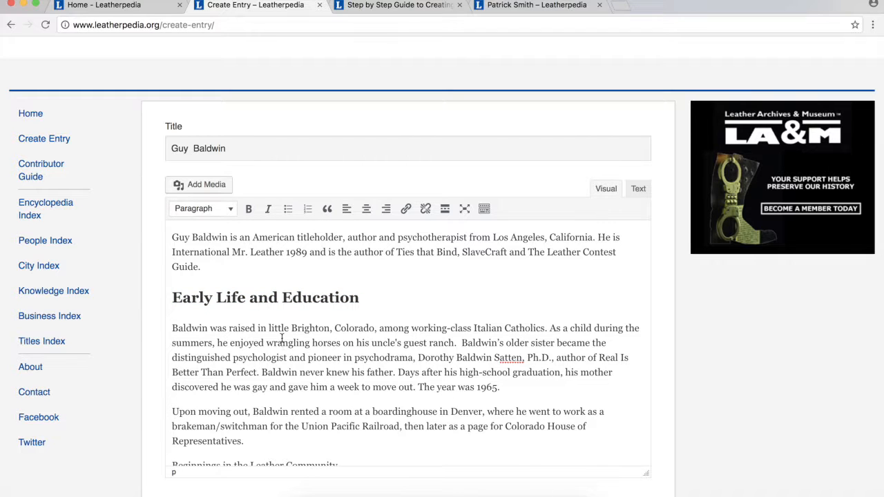
Format the "Beginnings in the Leather Community" section title as Heading 2.
{"action": "scroll", "coordinate": [282, 338], "scroll_direction": "down", "scroll_amount": 4}
{"action": "triple_click", "coordinate": [282, 340]}
{"action": "left_click", "coordinate": [228, 218]}
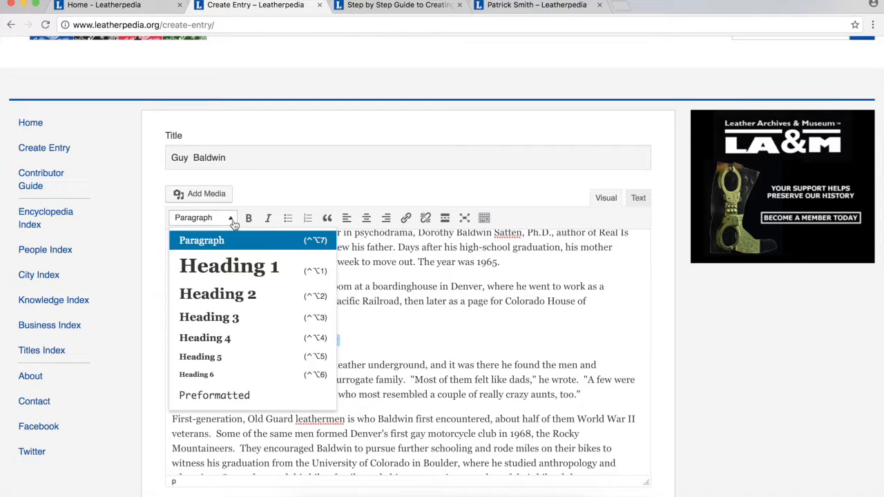
{"action": "left_click", "coordinate": [221, 294]}
Format the "Career in Psychotherapy" section title as Heading 2.
{"action": "scroll", "coordinate": [343, 382], "scroll_direction": "down", "scroll_amount": 10}
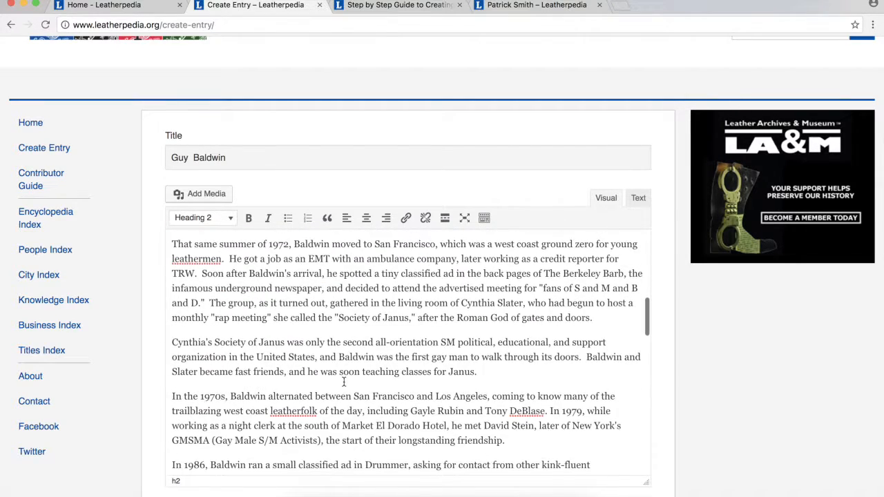
{"action": "scroll", "coordinate": [343, 382], "scroll_direction": "down", "scroll_amount": 5}
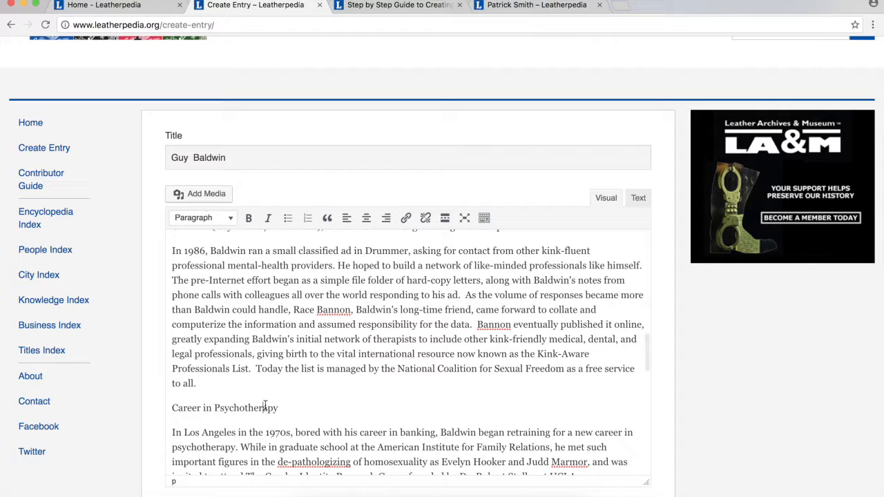
{"action": "triple_click", "coordinate": [267, 407]}
{"action": "left_click", "coordinate": [228, 217]}
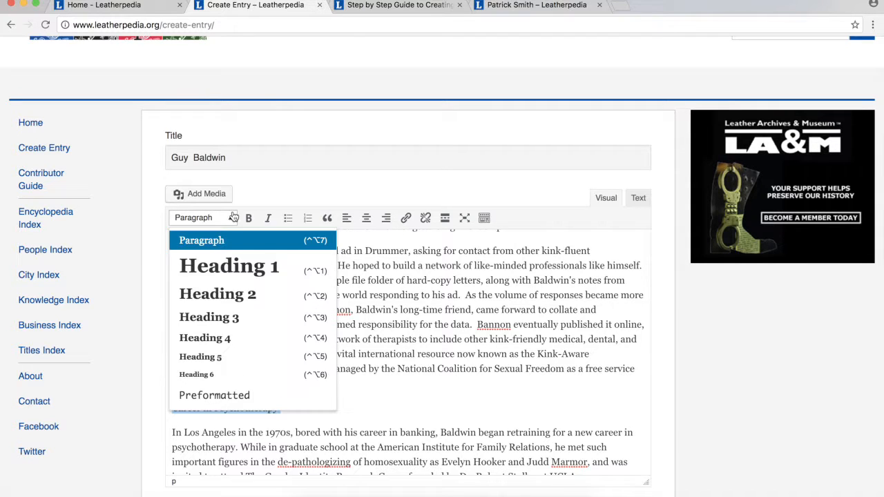
{"action": "left_click", "coordinate": [221, 293]}
Format the "As a Titleholder" section title as Heading 2.
{"action": "scroll", "coordinate": [346, 385], "scroll_direction": "down", "scroll_amount": 5}
{"action": "left_click", "coordinate": [223, 330]}
{"action": "triple_click", "coordinate": [222, 331]}
{"action": "left_click", "coordinate": [229, 217]}
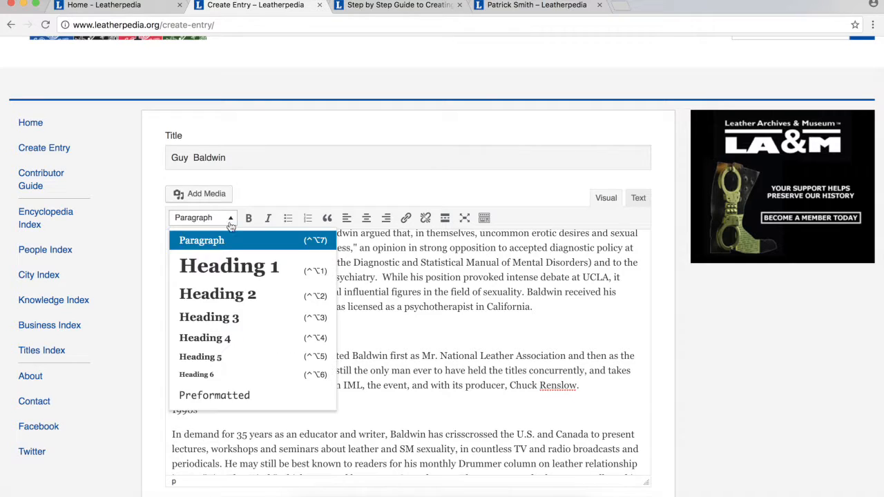
{"action": "left_click", "coordinate": [231, 308]}
Format the "1990s" section title as Heading 2.
{"action": "scroll", "coordinate": [255, 387], "scroll_direction": "up", "scroll_amount": 1}
{"action": "scroll", "coordinate": [255, 387], "scroll_direction": "down", "scroll_amount": 2}
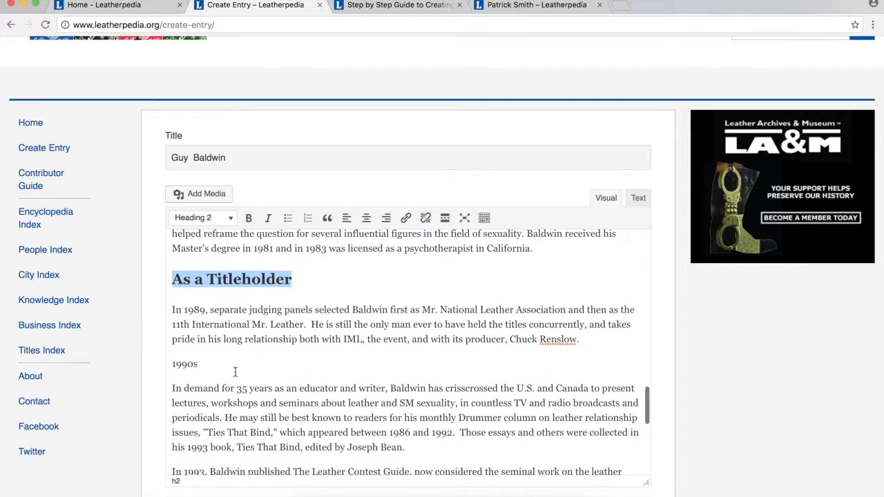
{"action": "double_click", "coordinate": [193, 365]}
{"action": "left_click", "coordinate": [233, 218]}
{"action": "left_click", "coordinate": [227, 293]}
Format the "Awards and Honors" section title as Heading 2.
{"action": "scroll", "coordinate": [313, 367], "scroll_direction": "down", "scroll_amount": 6}
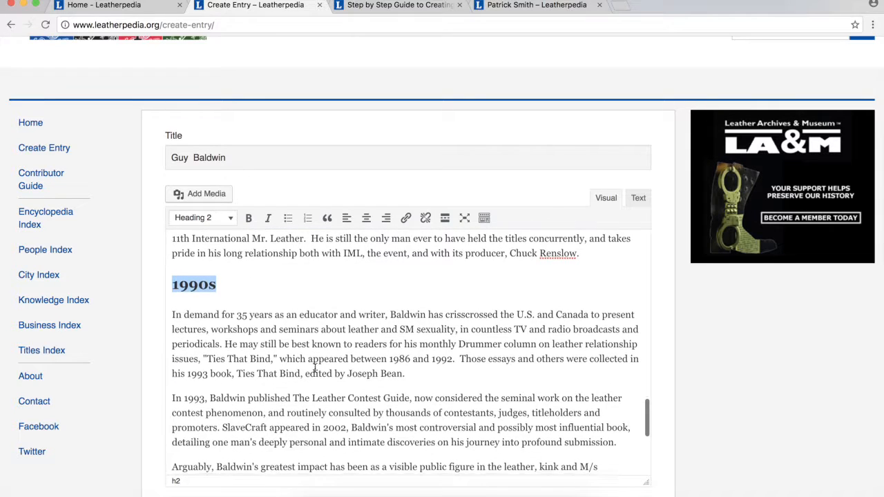
{"action": "scroll", "coordinate": [314, 368], "scroll_direction": "down", "scroll_amount": 2}
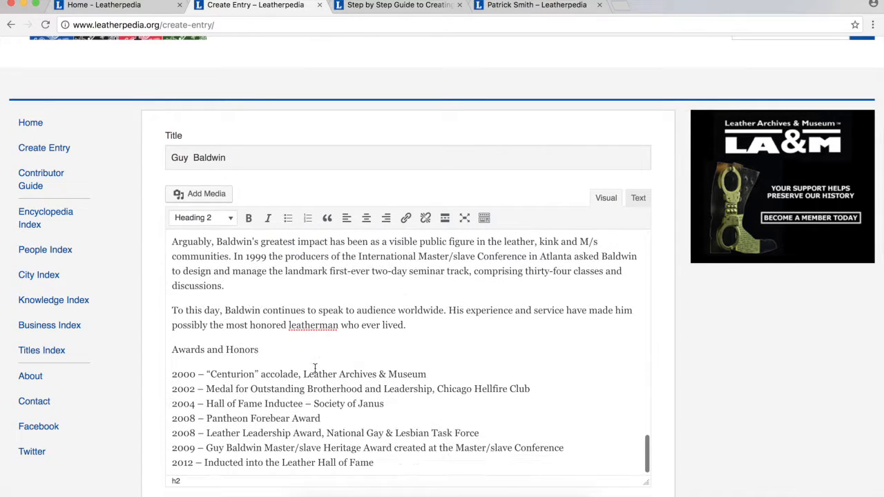
{"action": "triple_click", "coordinate": [237, 341]}
{"action": "left_click", "coordinate": [230, 218]}
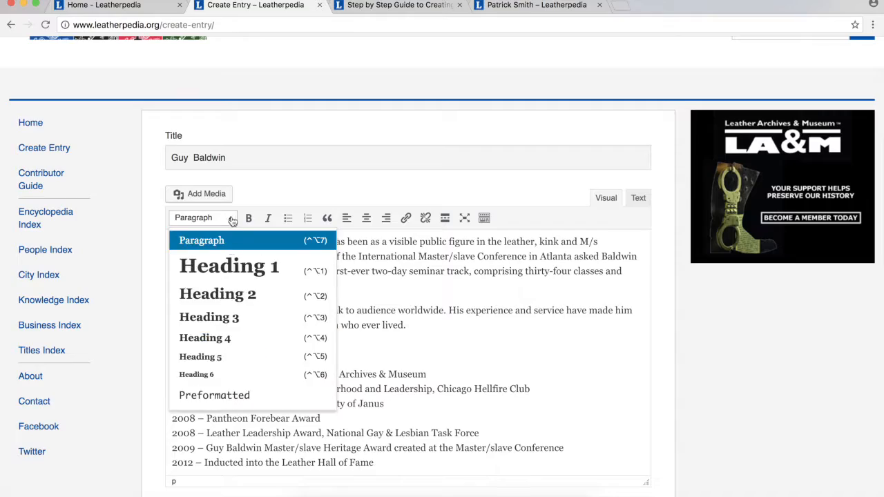
{"action": "left_click", "coordinate": [228, 293]}
{"action": "left_click", "coordinate": [296, 359]}
Review the formatted headings and body text of the entry from the awards list back to the introduction.
{"action": "scroll", "coordinate": [296, 359], "scroll_direction": "down", "scroll_amount": 4}
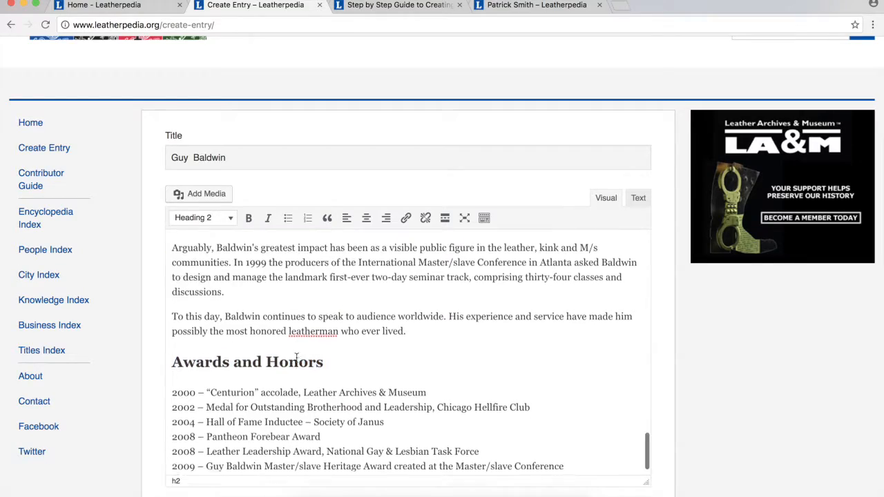
{"action": "scroll", "coordinate": [296, 359], "scroll_direction": "up", "scroll_amount": 15}
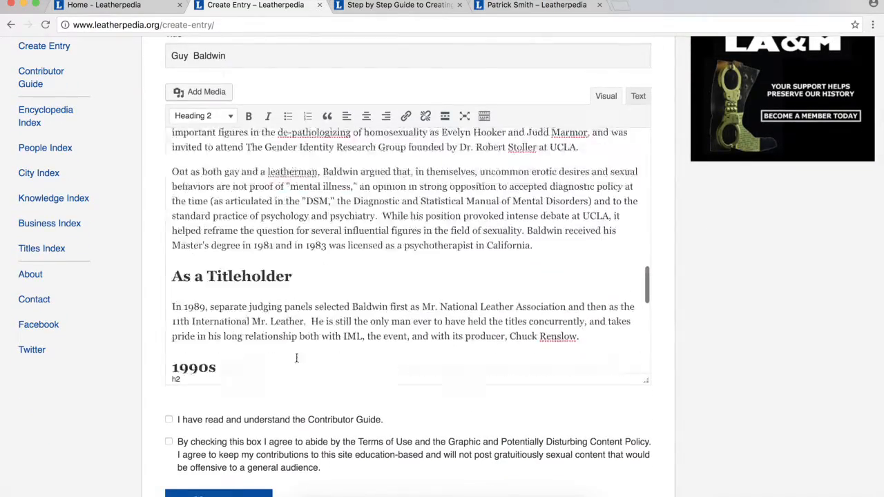
{"action": "scroll", "coordinate": [296, 358], "scroll_direction": "up", "scroll_amount": 8}
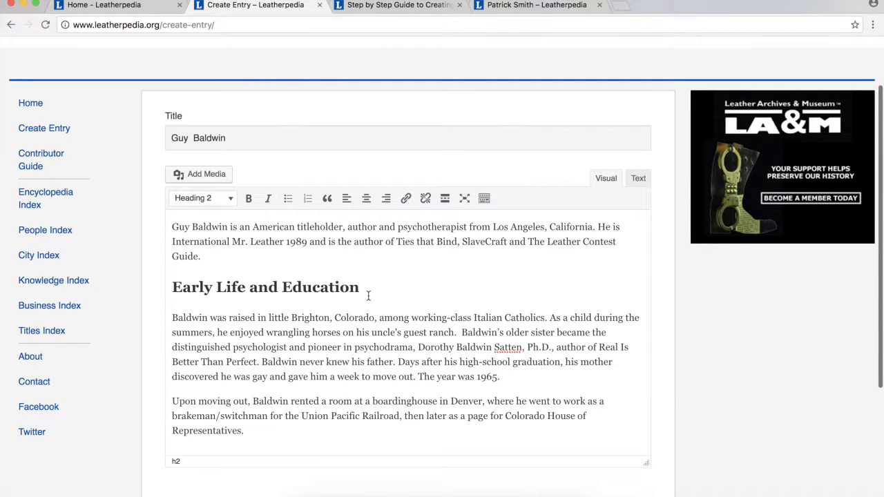
{"action": "scroll", "coordinate": [665, 307], "scroll_direction": "down", "scroll_amount": 2}
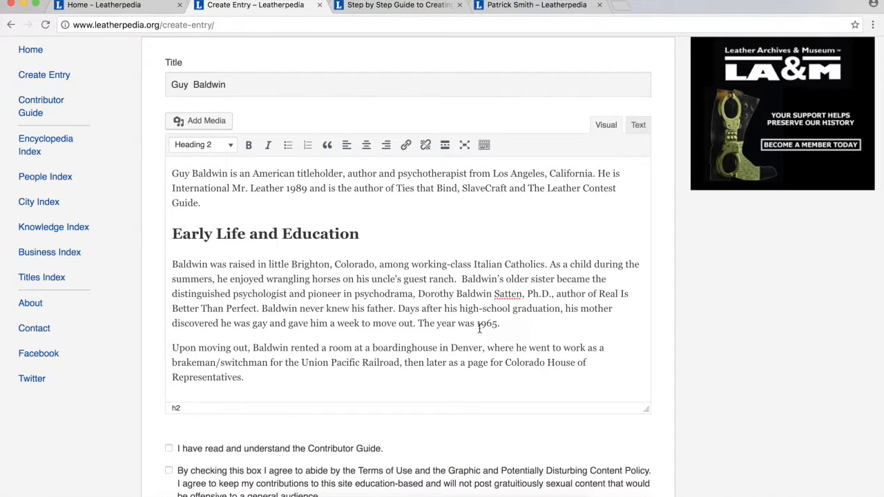
{"action": "scroll", "coordinate": [480, 329], "scroll_direction": "down", "scroll_amount": 2}
{"action": "scroll", "coordinate": [480, 329], "scroll_direction": "up", "scroll_amount": 4}
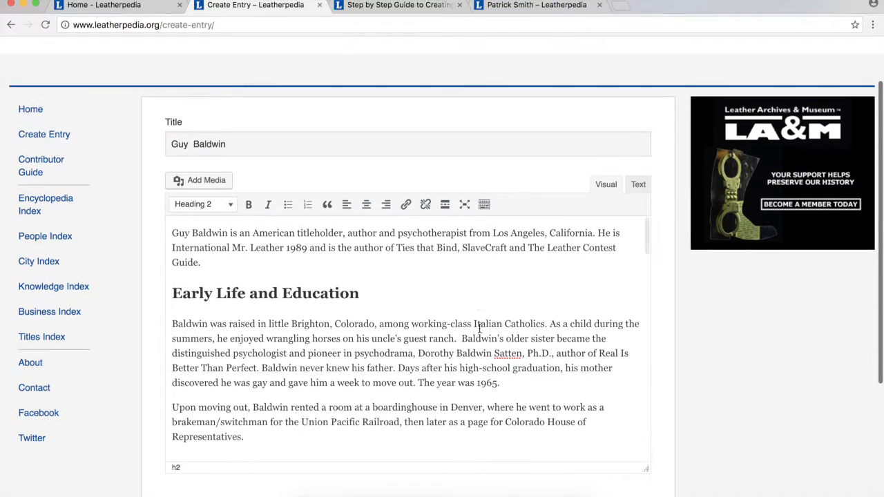
{"action": "scroll", "coordinate": [480, 329], "scroll_direction": "up", "scroll_amount": 3}
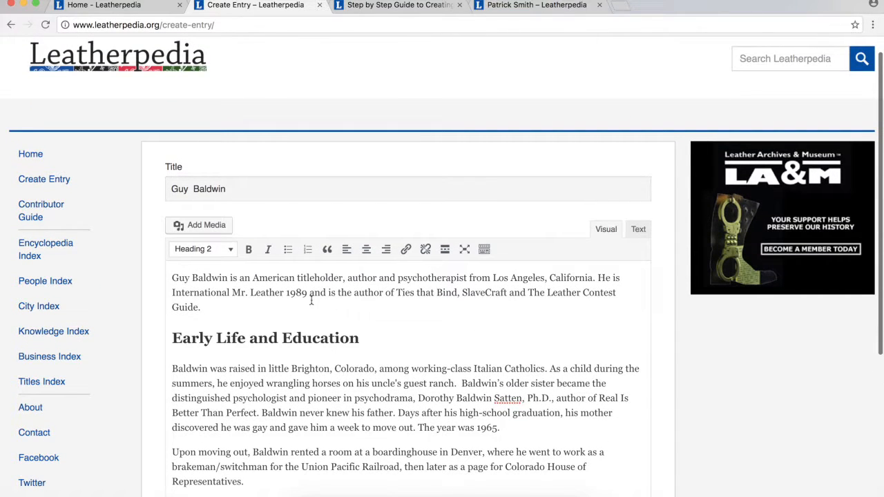
{"action": "scroll", "coordinate": [282, 293], "scroll_direction": "up", "scroll_amount": 1}
{"action": "scroll", "coordinate": [283, 293], "scroll_direction": "down", "scroll_amount": 6}
{"action": "scroll", "coordinate": [283, 294], "scroll_direction": "down", "scroll_amount": 10}
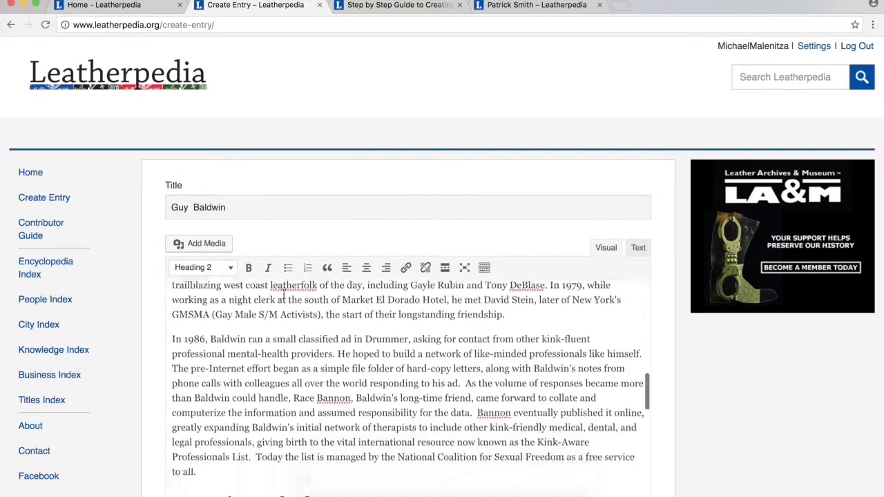
{"action": "scroll", "coordinate": [284, 294], "scroll_direction": "up", "scroll_amount": 12}
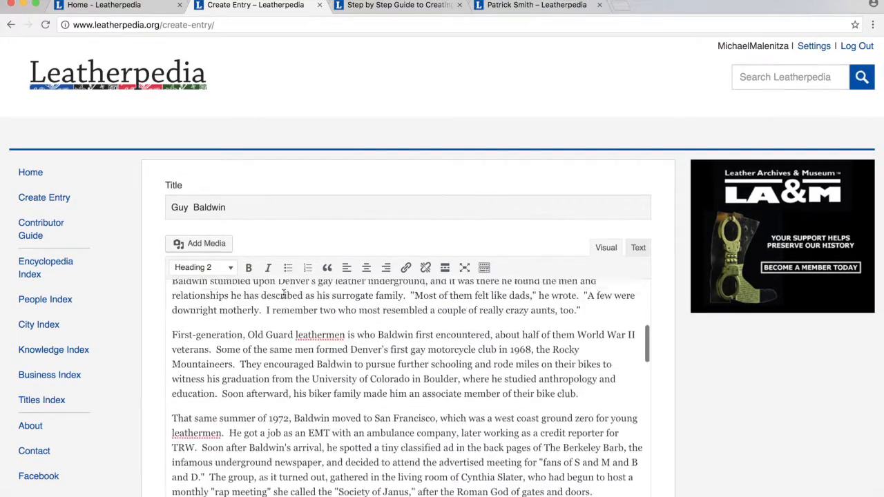
{"action": "scroll", "coordinate": [283, 294], "scroll_direction": "up", "scroll_amount": 2}
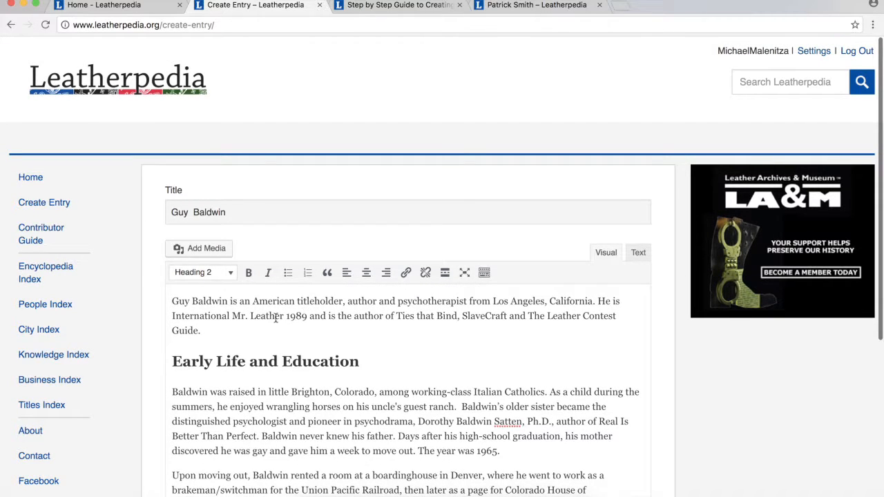
Link "International Mr. Leather" in the introduction to the site's existing International Mr. Leather entry, found by searching for "international mr".
{"action": "left_click_drag", "start_coordinate": [172, 316], "coordinate": [282, 318]}
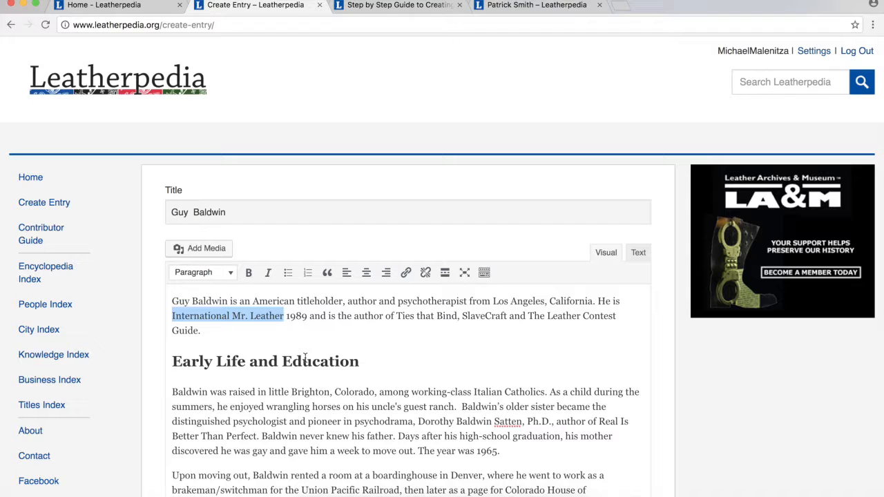
{"action": "left_click", "coordinate": [225, 322]}
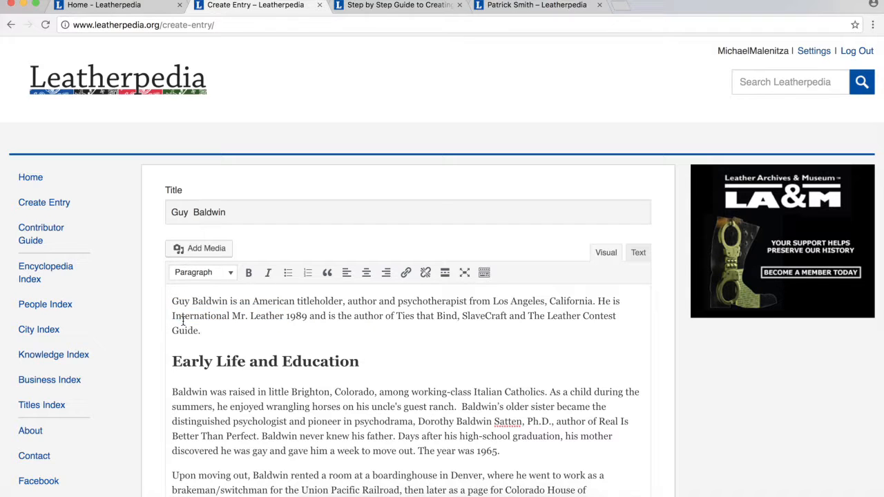
{"action": "left_click_drag", "start_coordinate": [173, 318], "coordinate": [285, 314]}
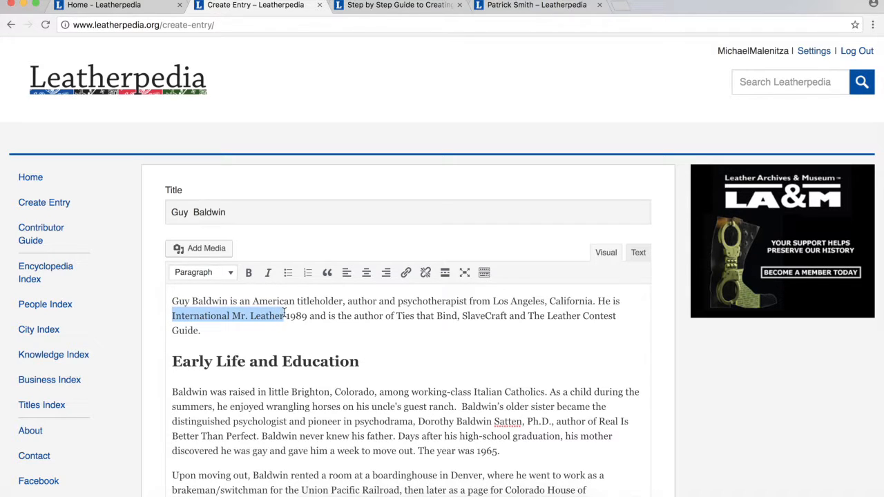
{"action": "left_click", "coordinate": [406, 275]}
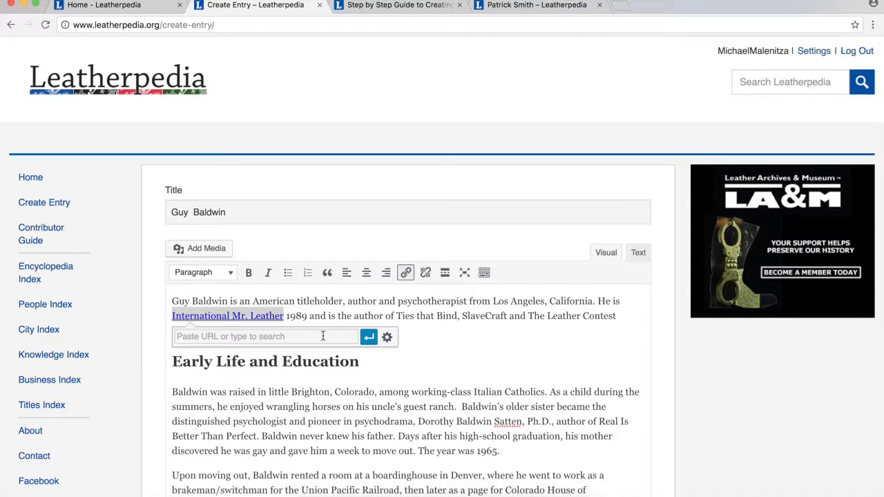
{"action": "type", "text": "in"}
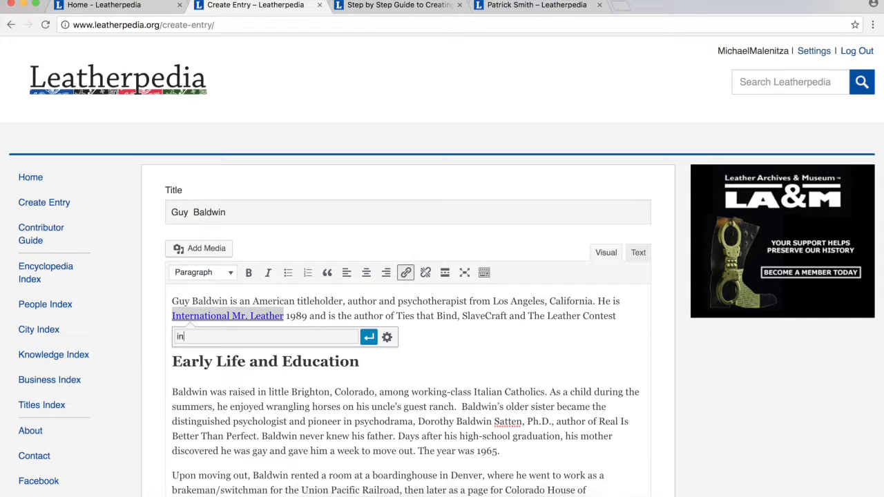
{"action": "type", "text": "terna"}
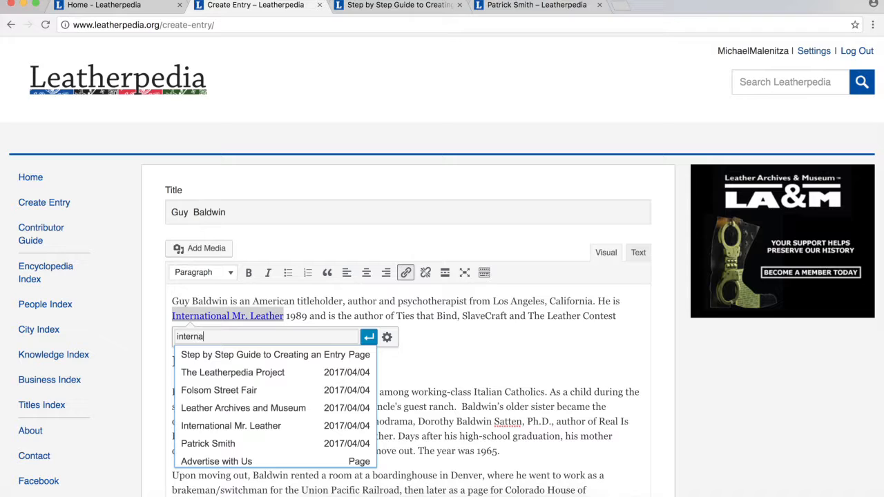
{"action": "type", "text": "tional mr."}
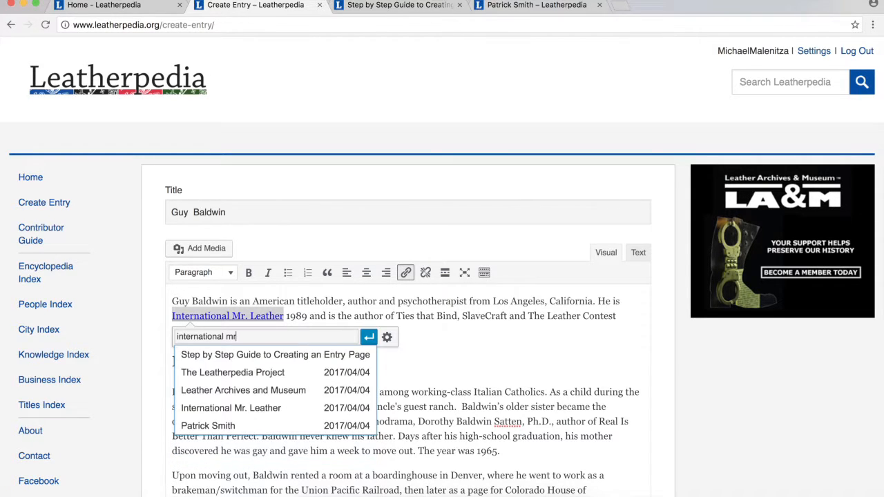
{"action": "left_click", "coordinate": [257, 413]}
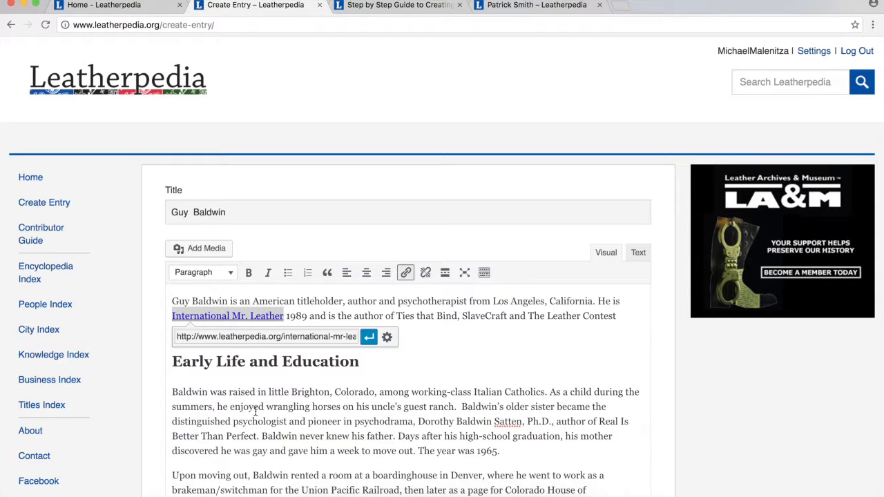
{"action": "left_click", "coordinate": [368, 339]}
{"action": "left_click", "coordinate": [424, 360]}
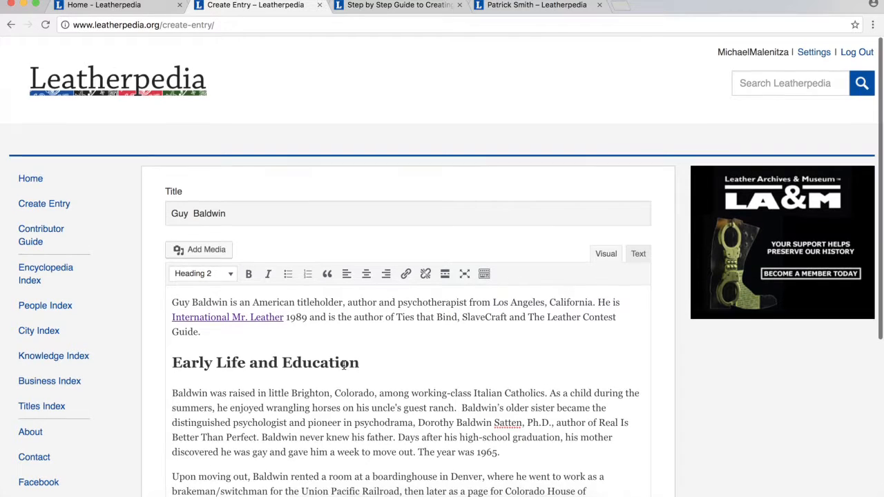
Look through the whole entry text and the agreement options beneath the editor.
{"action": "scroll", "coordinate": [344, 365], "scroll_direction": "down", "scroll_amount": 3}
{"action": "scroll", "coordinate": [344, 365], "scroll_direction": "down", "scroll_amount": 6}
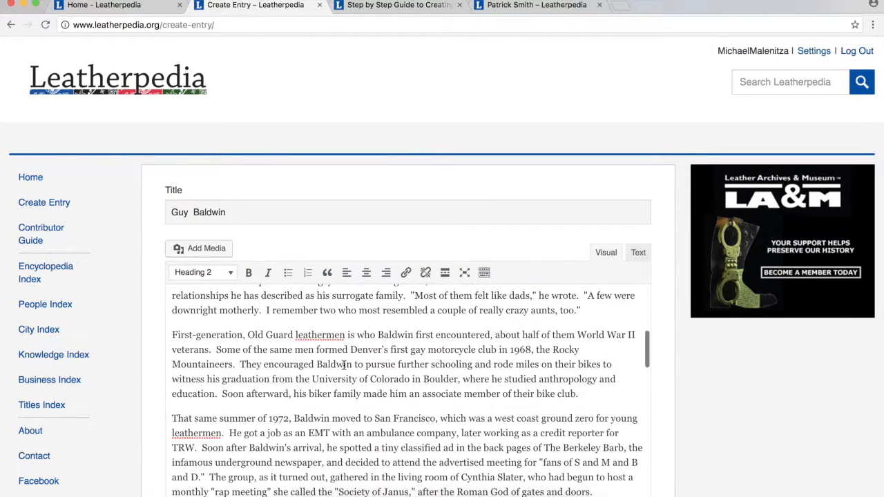
{"action": "scroll", "coordinate": [342, 366], "scroll_direction": "down", "scroll_amount": 14}
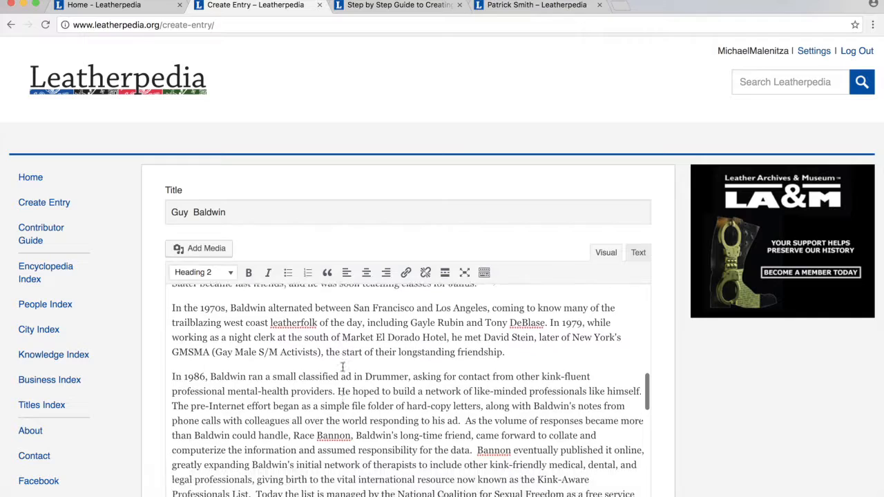
{"action": "scroll", "coordinate": [342, 367], "scroll_direction": "down", "scroll_amount": 7}
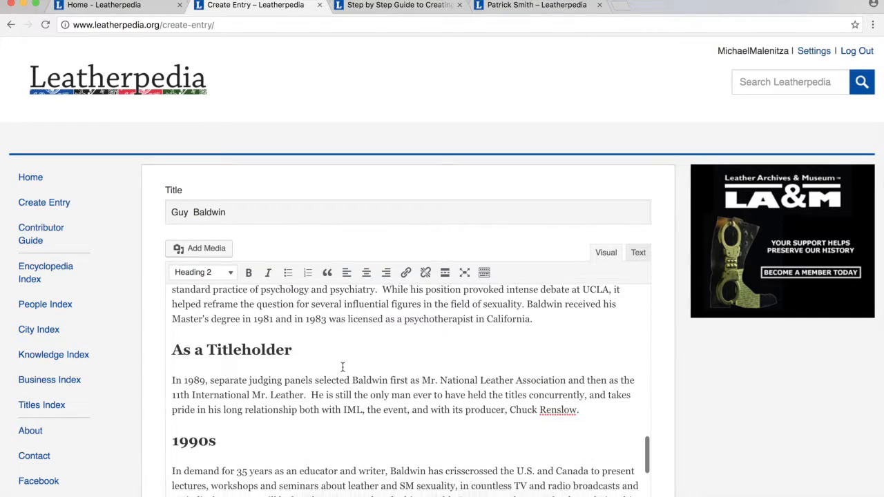
{"action": "scroll", "coordinate": [343, 367], "scroll_direction": "down", "scroll_amount": 8}
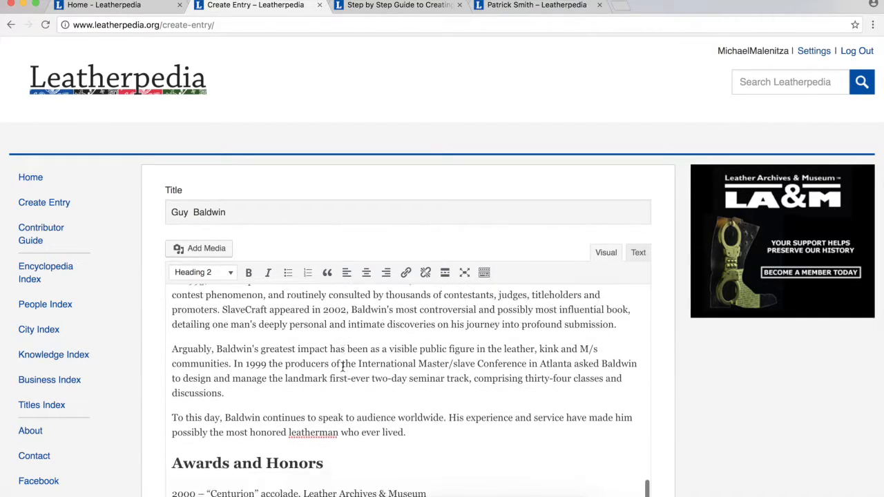
{"action": "scroll", "coordinate": [342, 368], "scroll_direction": "up", "scroll_amount": 20}
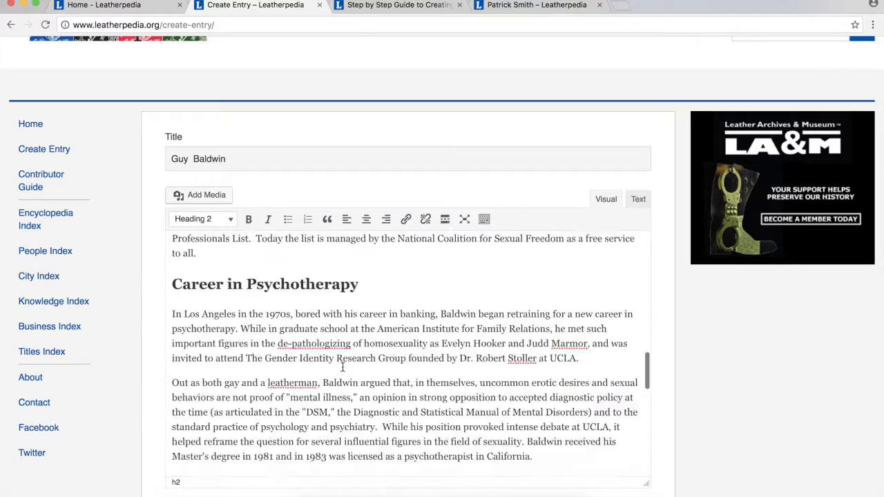
{"action": "scroll", "coordinate": [343, 367], "scroll_direction": "up", "scroll_amount": 10}
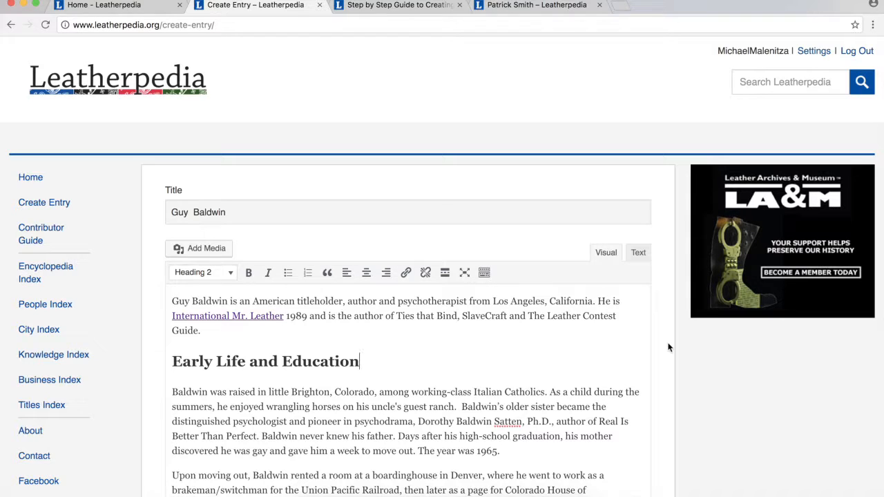
{"action": "scroll", "coordinate": [668, 347], "scroll_direction": "down", "scroll_amount": 5}
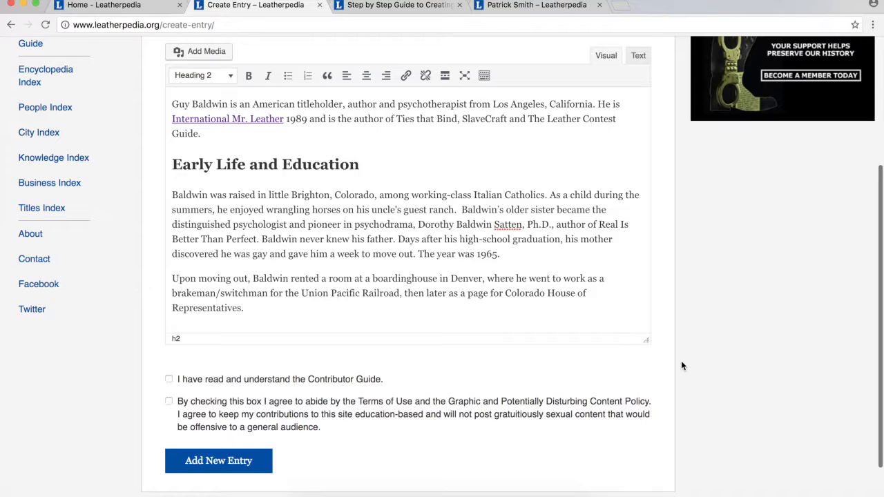
{"action": "scroll", "coordinate": [682, 365], "scroll_direction": "down", "scroll_amount": 1}
{"action": "scroll", "coordinate": [682, 366], "scroll_direction": "up", "scroll_amount": 3}
Show the entry as HTML source in the Text view and examine its heading and link markup.
{"action": "left_click", "coordinate": [528, 290]}
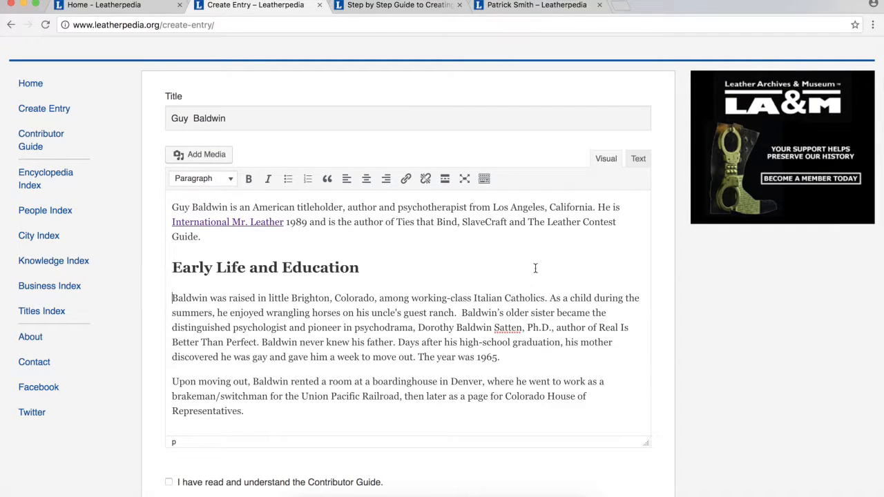
{"action": "left_click", "coordinate": [639, 160]}
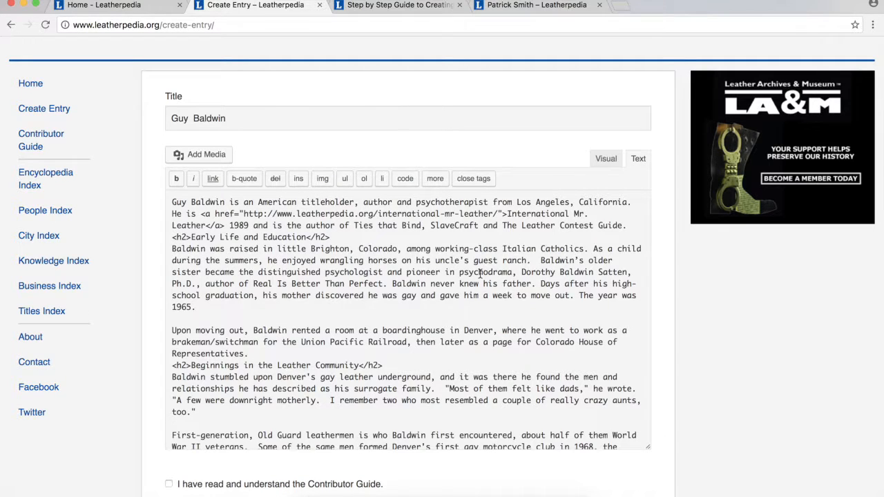
{"action": "scroll", "coordinate": [481, 274], "scroll_direction": "up", "scroll_amount": 1}
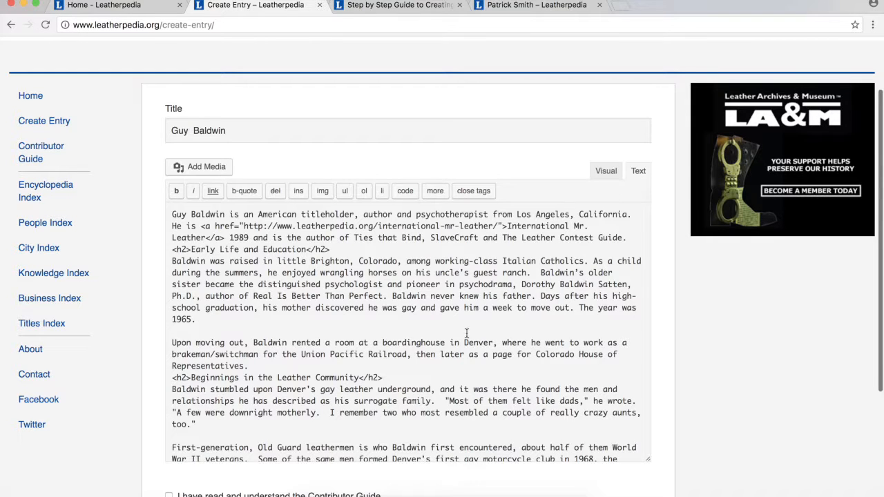
{"action": "scroll", "coordinate": [466, 334], "scroll_direction": "up", "scroll_amount": 2}
{"action": "scroll", "coordinate": [467, 333], "scroll_direction": "down", "scroll_amount": 5}
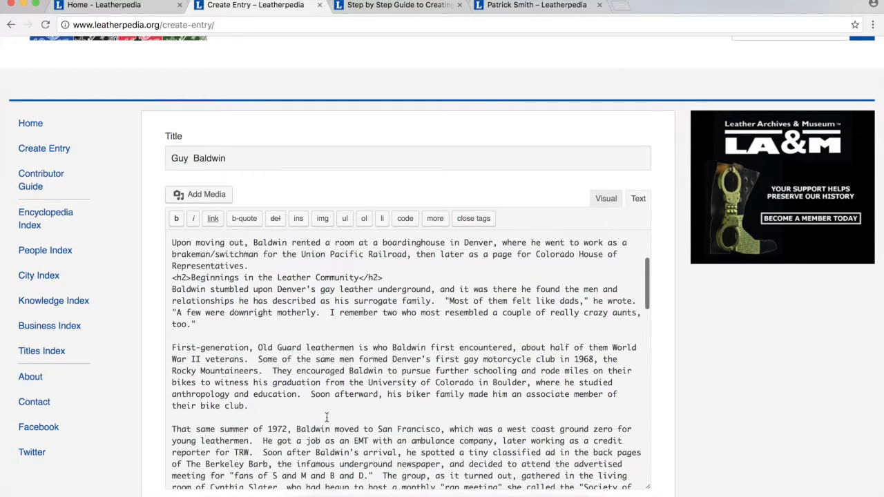
Switch to Finder and preview the three prepared images in the entry subject's folder.
{"action": "left_click", "coordinate": [308, 494]}
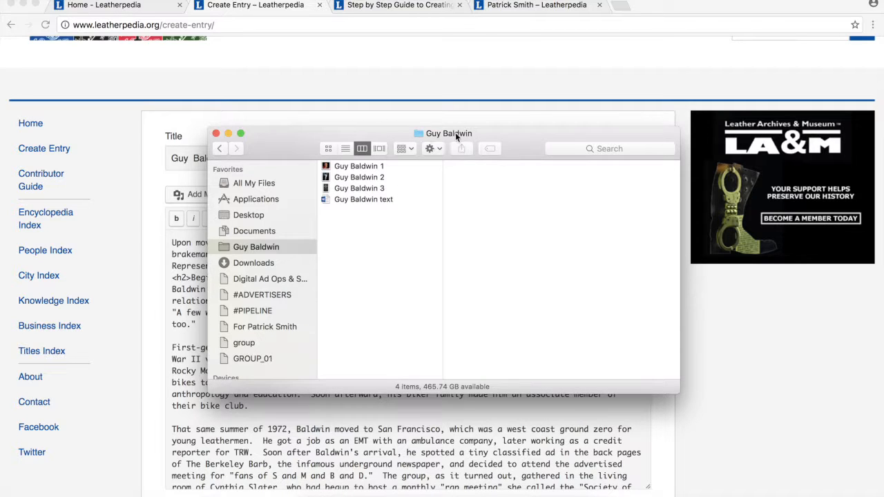
{"action": "left_click", "coordinate": [372, 166]}
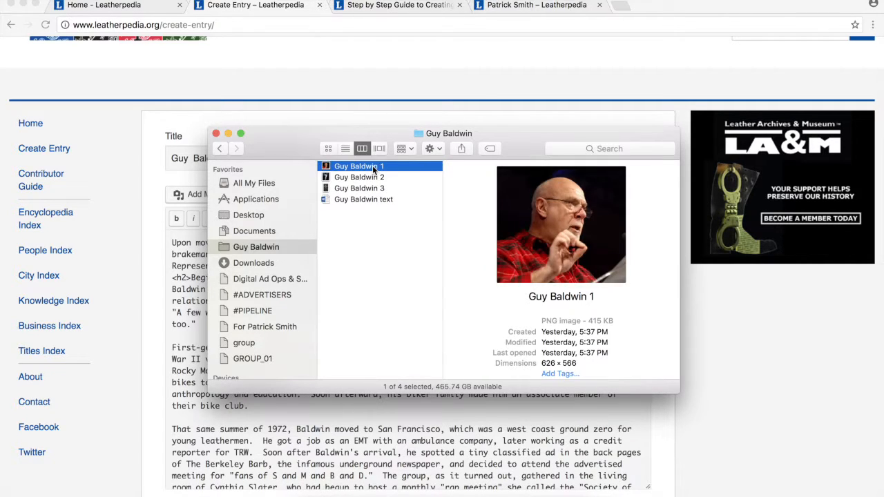
{"action": "key", "text": "Down"}
{"action": "key", "text": "Down"}
{"action": "key", "text": "Up"}
{"action": "key", "text": "Up"}
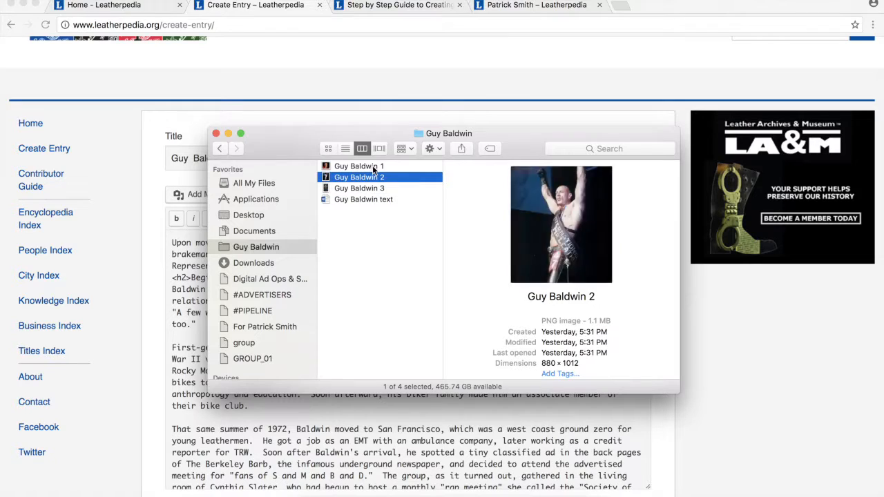
{"action": "key", "text": "Down"}
{"action": "left_click", "coordinate": [588, 420]}
Add blank lines in the HTML source between the "As a Titleholder" heading and its paragraph beginning "In 1989".
{"action": "scroll", "coordinate": [445, 408], "scroll_direction": "down", "scroll_amount": 6}
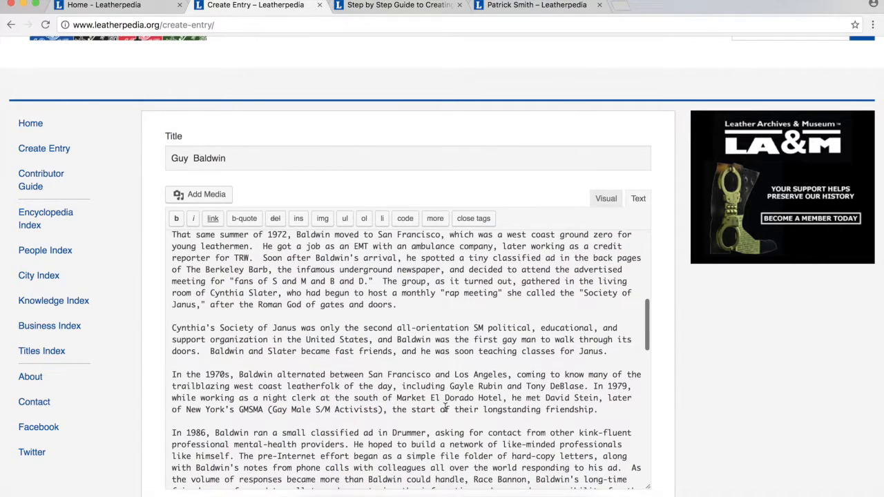
{"action": "scroll", "coordinate": [445, 408], "scroll_direction": "down", "scroll_amount": 5}
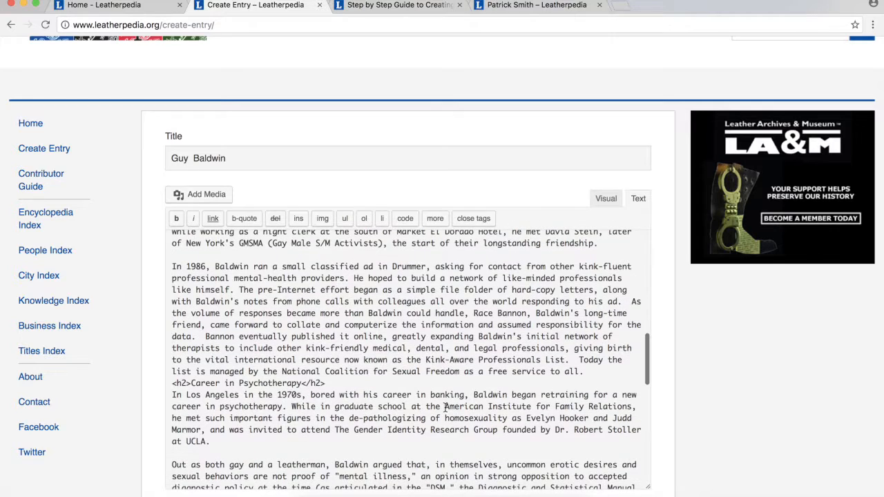
{"action": "scroll", "coordinate": [444, 408], "scroll_direction": "down", "scroll_amount": 6}
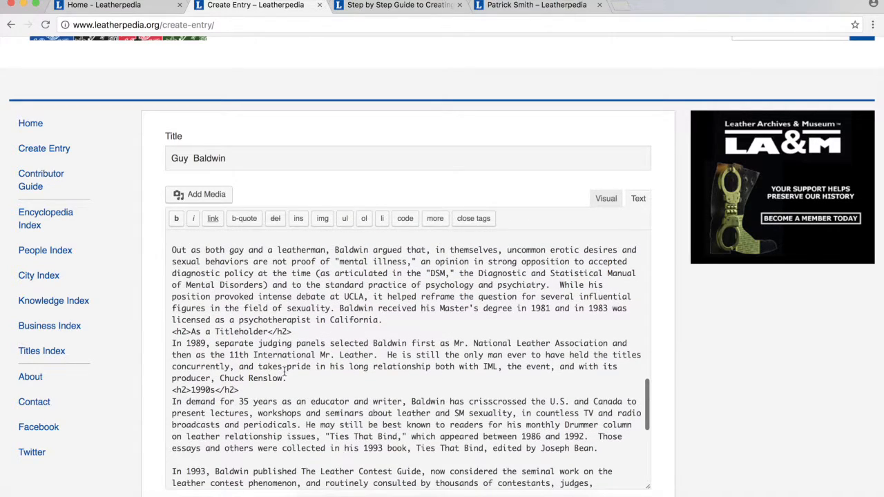
{"action": "left_click_drag", "start_coordinate": [173, 332], "coordinate": [294, 331]}
{"action": "left_click", "coordinate": [298, 330]}
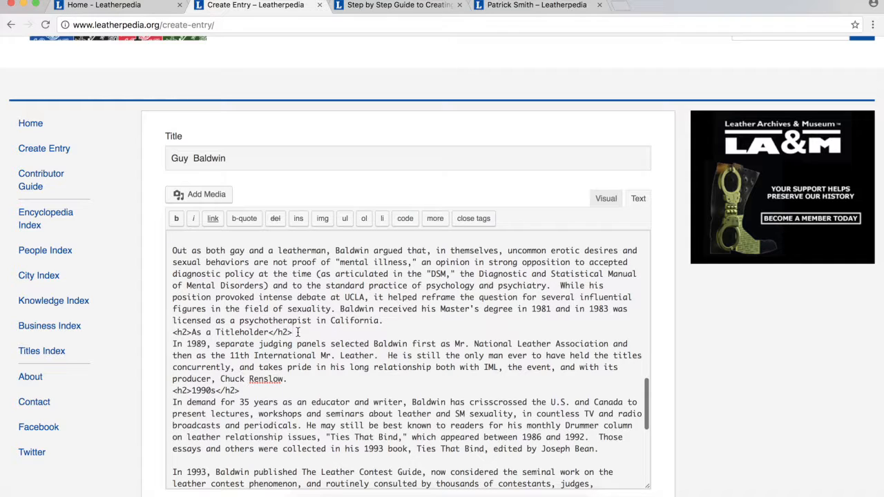
{"action": "key", "text": "Return"}
{"action": "key", "text": "Return"}
{"action": "key", "text": "Return"}
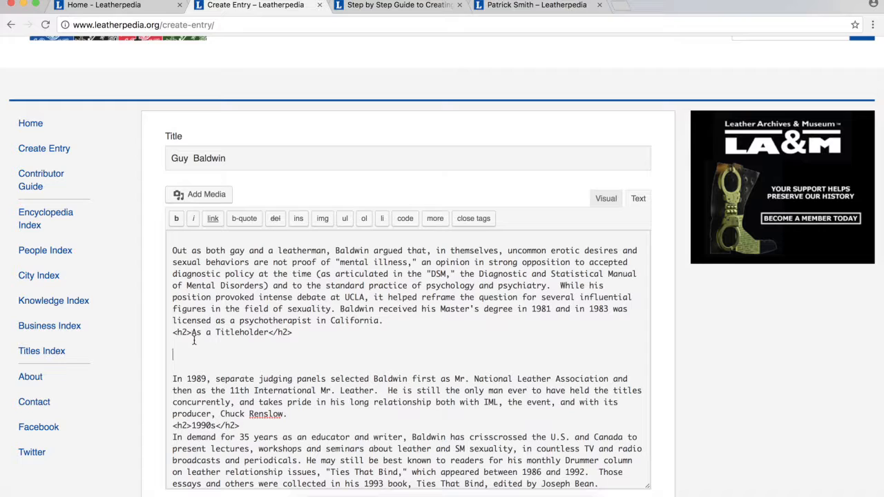
{"action": "left_click", "coordinate": [176, 356]}
Upload the second prepared image from the subject's folder and insert it into the page beneath the "As a Titleholder" heading.
{"action": "left_click", "coordinate": [199, 199]}
{"action": "left_click", "coordinate": [202, 95]}
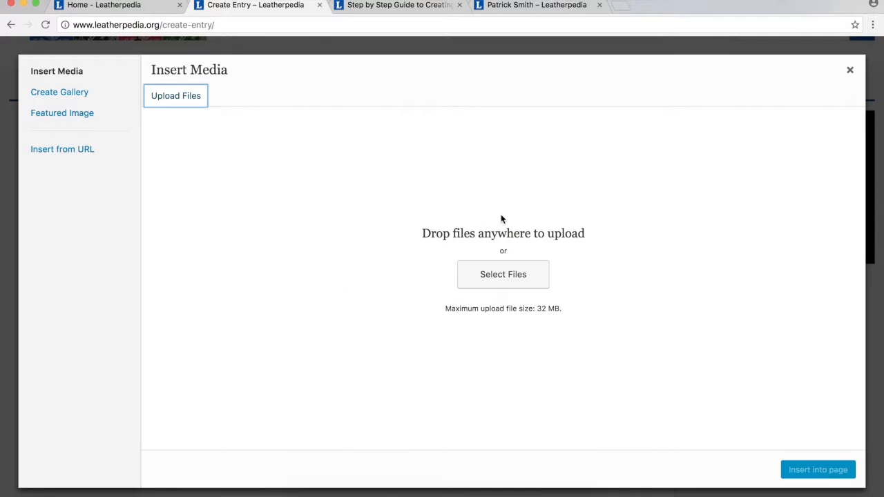
{"action": "left_click", "coordinate": [503, 276]}
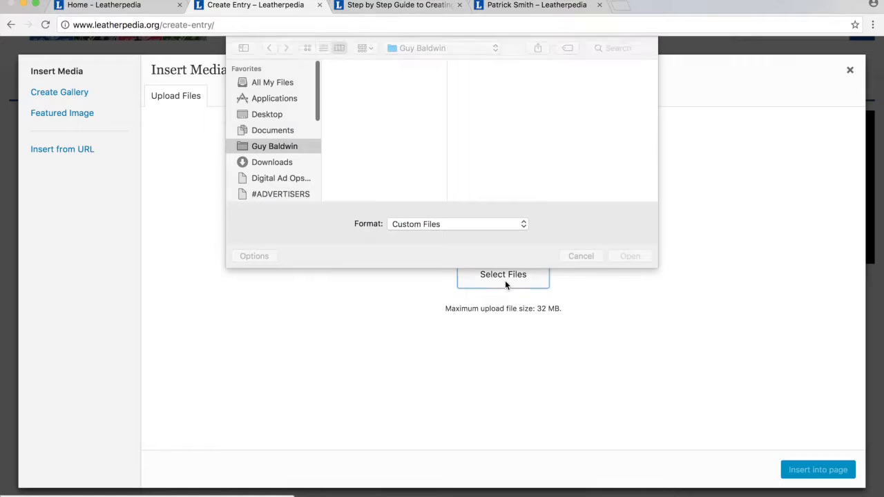
{"action": "left_click", "coordinate": [347, 94]}
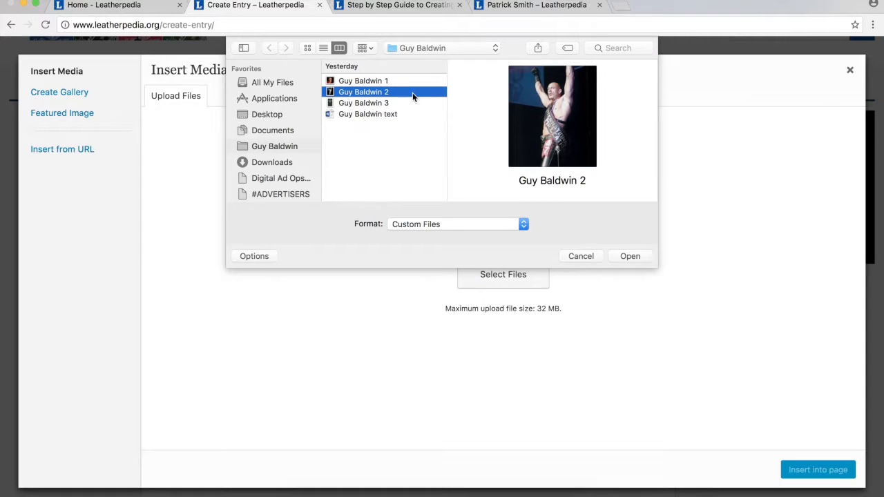
{"action": "left_click", "coordinate": [634, 256]}
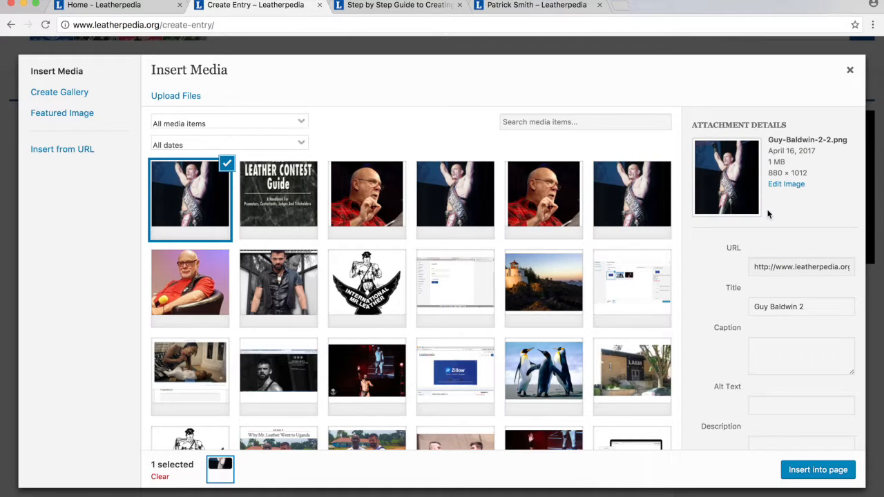
{"action": "left_click", "coordinate": [804, 471]}
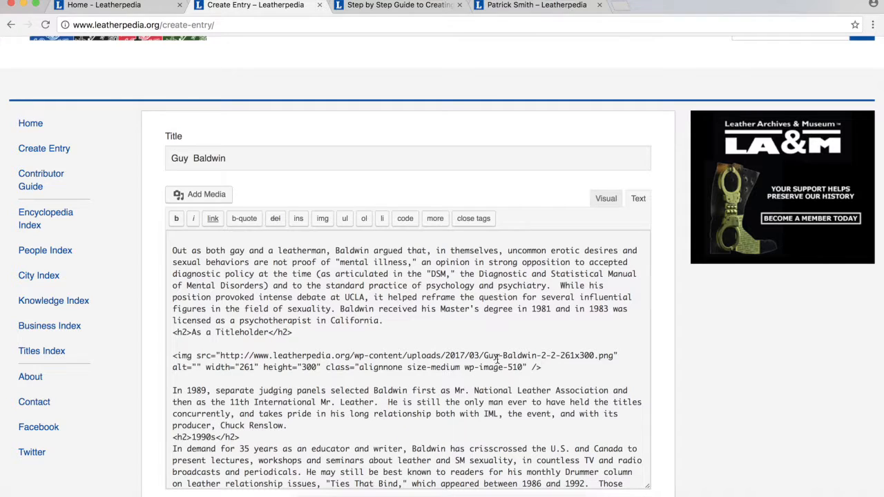
Examine the inserted image's code and check how the photo looks under "As a Titleholder" in the Visual view.
{"action": "left_click_drag", "start_coordinate": [173, 355], "coordinate": [549, 366]}
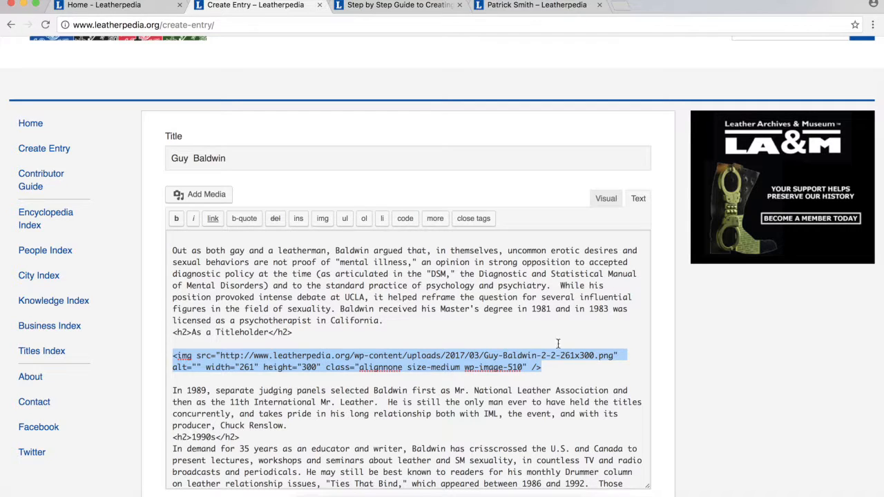
{"action": "left_click", "coordinate": [604, 199]}
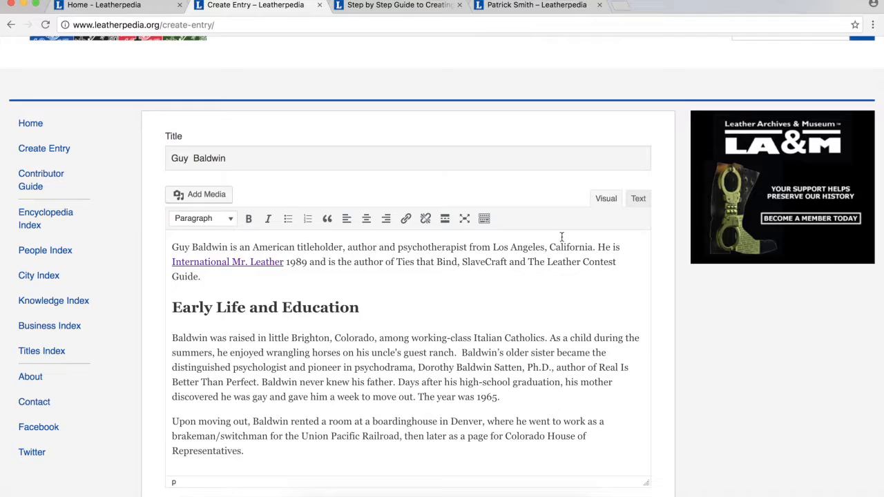
{"action": "scroll", "coordinate": [486, 323], "scroll_direction": "down", "scroll_amount": 10}
{"action": "scroll", "coordinate": [486, 326], "scroll_direction": "down", "scroll_amount": 15}
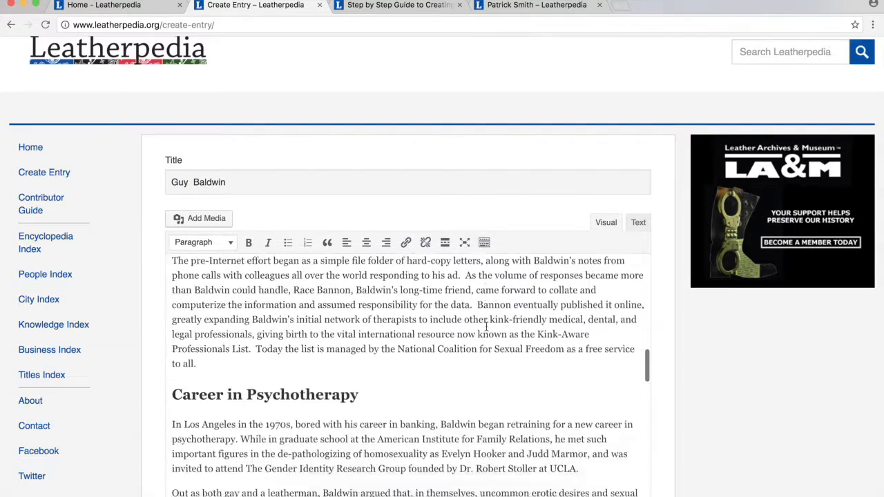
{"action": "scroll", "coordinate": [487, 326], "scroll_direction": "up", "scroll_amount": 1}
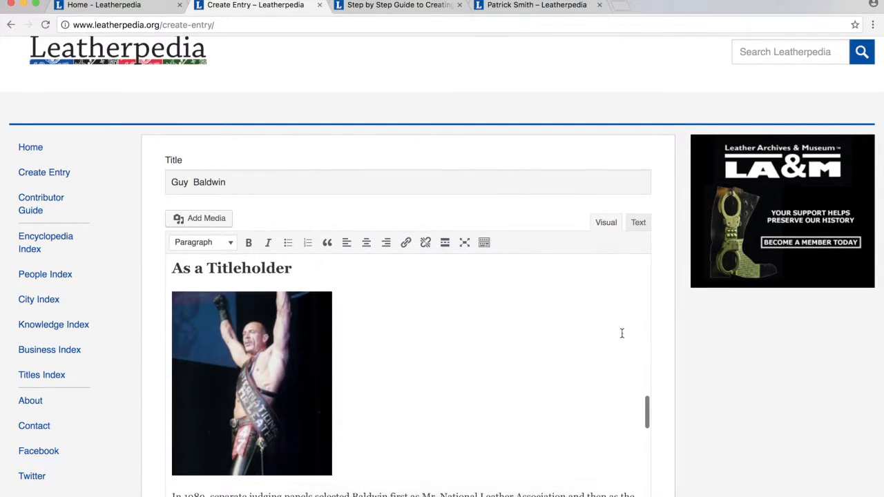
{"action": "scroll", "coordinate": [685, 349], "scroll_direction": "down", "scroll_amount": 2}
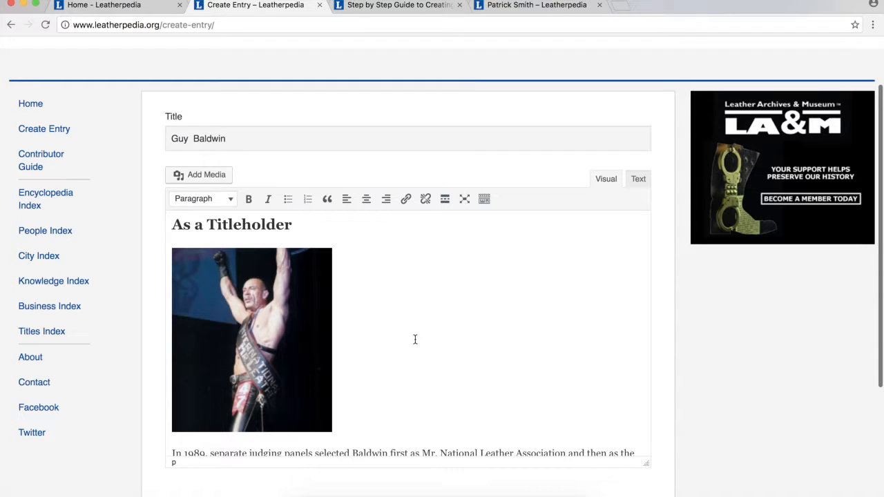
{"action": "scroll", "coordinate": [415, 339], "scroll_direction": "down", "scroll_amount": 2}
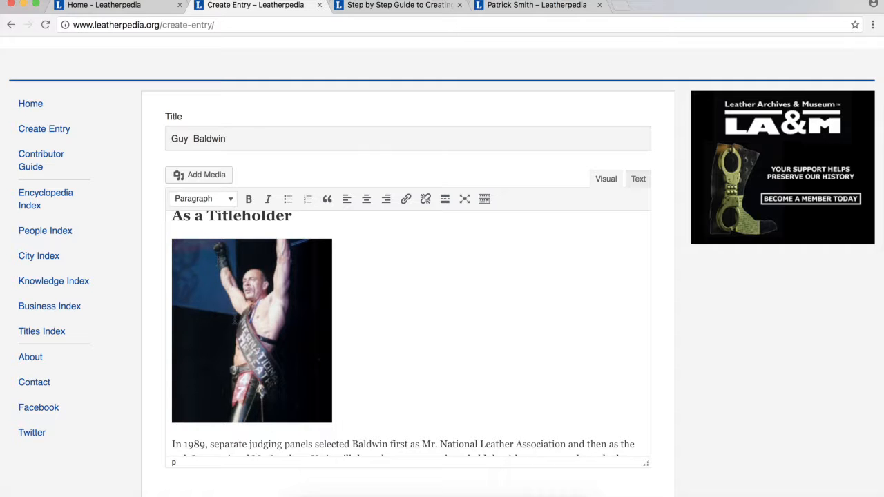
Return to the Text view and set the image code apart with blank lines above and below it.
{"action": "left_click", "coordinate": [637, 180]}
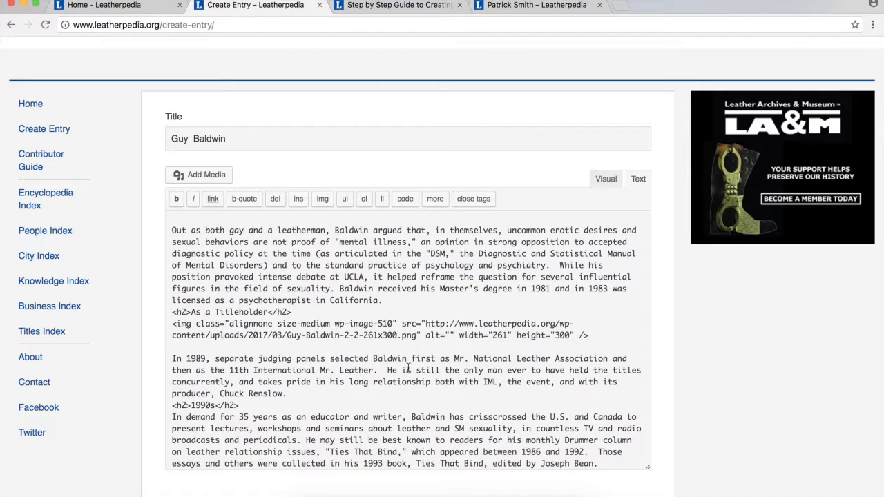
{"action": "scroll", "coordinate": [406, 370], "scroll_direction": "up", "scroll_amount": 1}
{"action": "scroll", "coordinate": [406, 371], "scroll_direction": "down", "scroll_amount": 1}
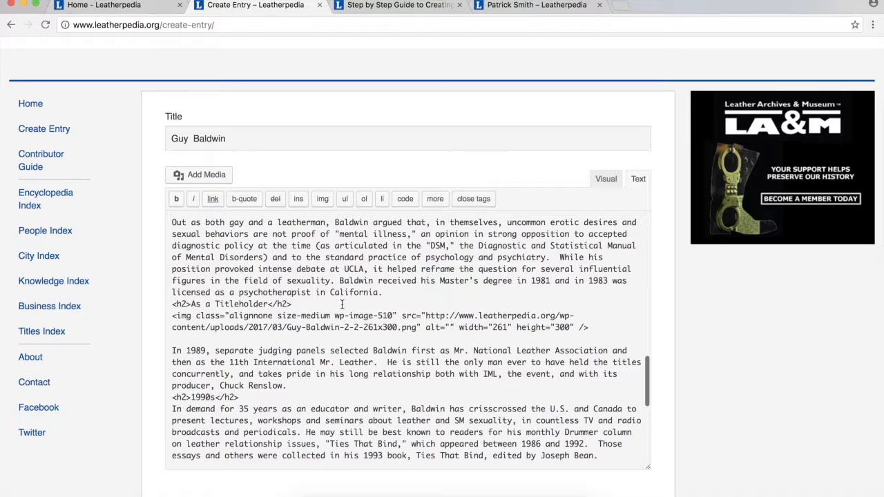
{"action": "key", "text": "Return"}
{"action": "triple_click", "coordinate": [333, 323]}
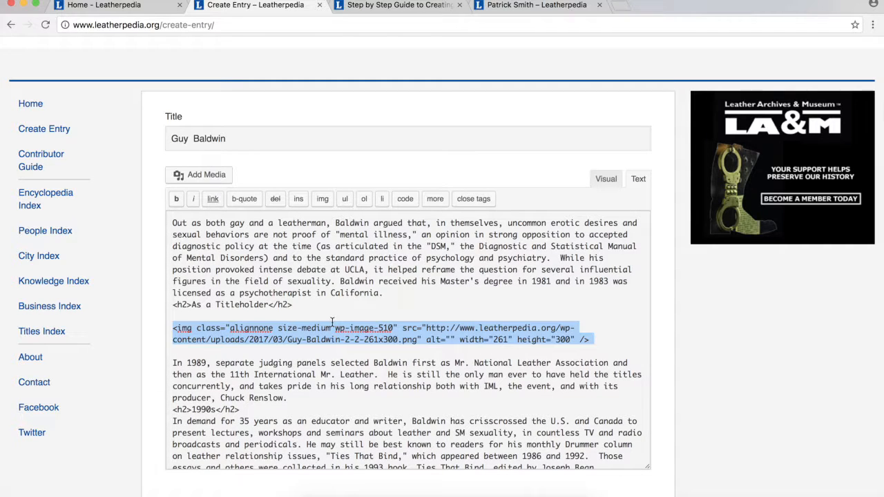
{"action": "left_click", "coordinate": [629, 339]}
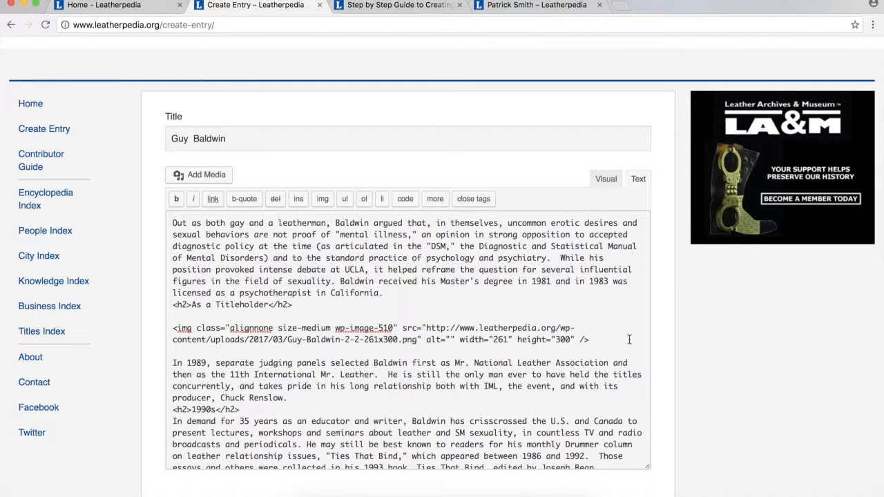
{"action": "key", "text": "Return"}
{"action": "key", "text": "Return"}
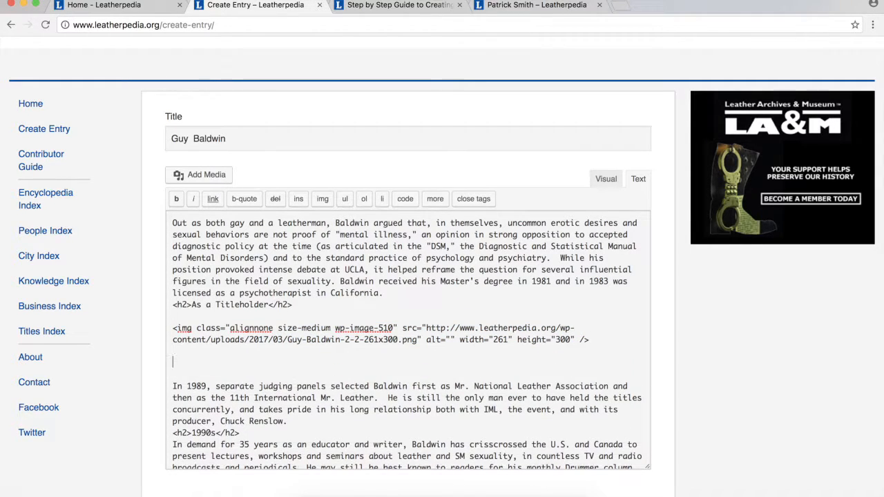
Copy the left-aligned figure code from Step 3 of the Step by Step Guide and paste it below the entry's image code.
{"action": "left_click", "coordinate": [401, 5]}
{"action": "scroll", "coordinate": [443, 321], "scroll_direction": "down", "scroll_amount": 15}
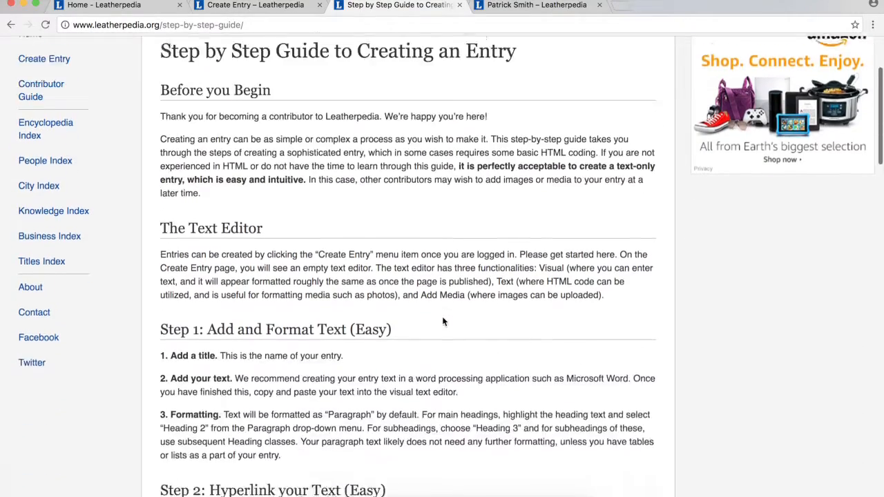
{"action": "scroll", "coordinate": [443, 321], "scroll_direction": "down", "scroll_amount": 5}
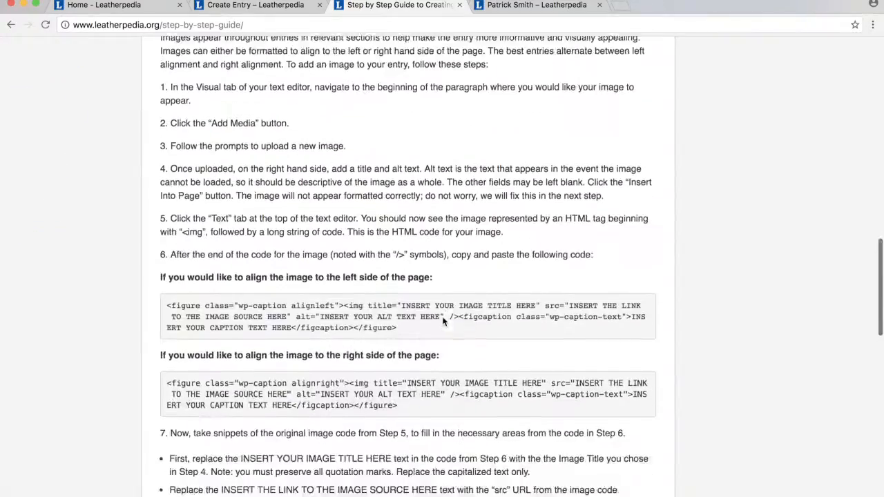
{"action": "scroll", "coordinate": [443, 318], "scroll_direction": "up", "scroll_amount": 3}
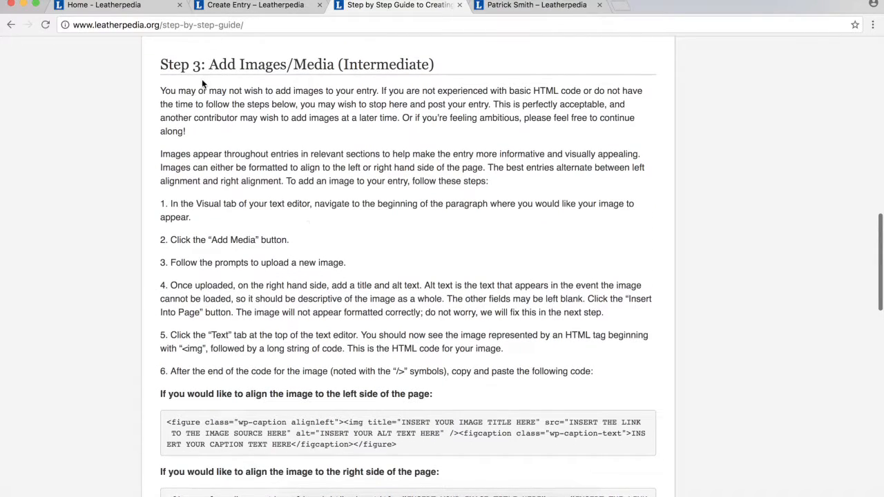
{"action": "scroll", "coordinate": [398, 150], "scroll_direction": "up", "scroll_amount": 1}
{"action": "scroll", "coordinate": [399, 149], "scroll_direction": "down", "scroll_amount": 5}
{"action": "mouse_move", "coordinate": [413, 227]}
{"action": "left_mouse_down"}
{"action": "mouse_move", "coordinate": [335, 227]}
{"action": "mouse_move", "coordinate": [202, 199]}
{"action": "mouse_move", "coordinate": [166, 200]}
{"action": "mouse_move", "coordinate": [410, 230]}
{"action": "left_mouse_up"}
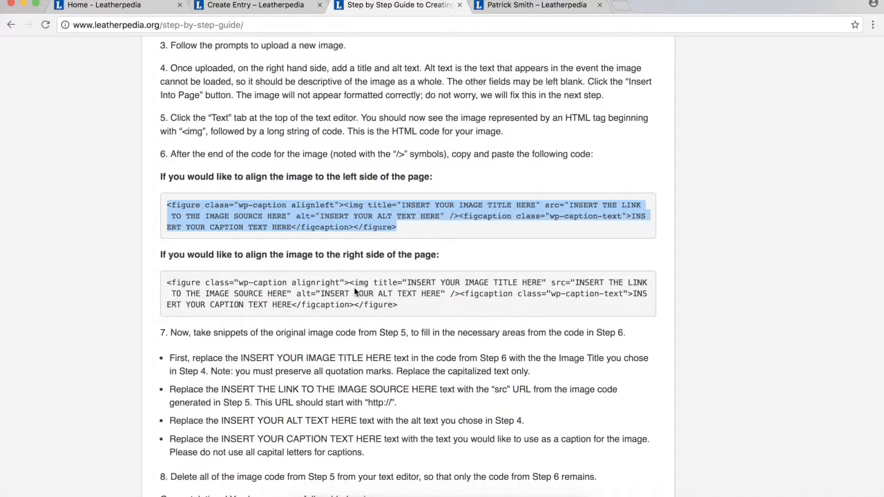
{"action": "left_click_drag", "start_coordinate": [396, 227], "coordinate": [168, 205]}
{"action": "key", "text": "super+c"}
{"action": "left_click", "coordinate": [256, 6]}
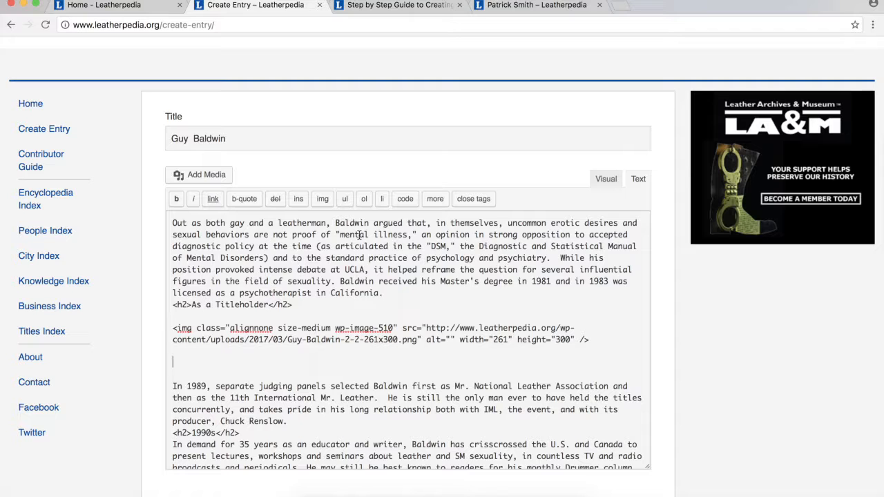
{"action": "key", "text": "super+v"}
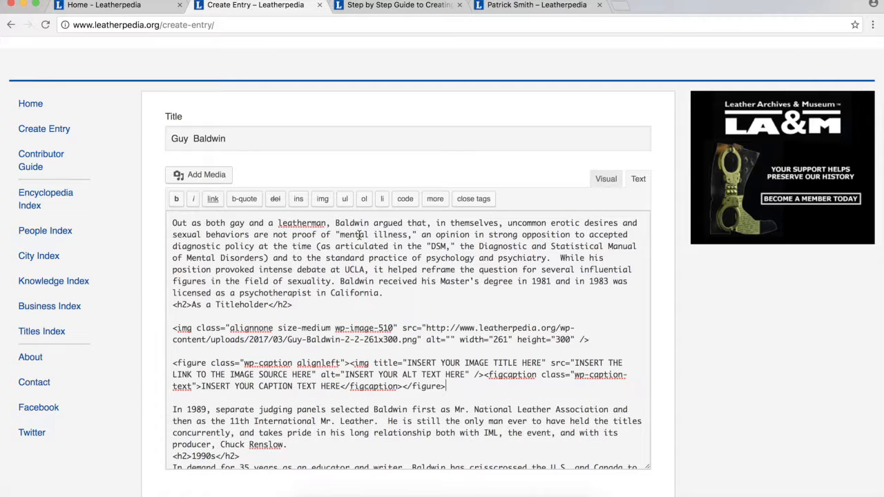
Replace the image title placeholder in the pasted figure code with the subject's full name followed by "IML".
{"action": "triple_click", "coordinate": [395, 339]}
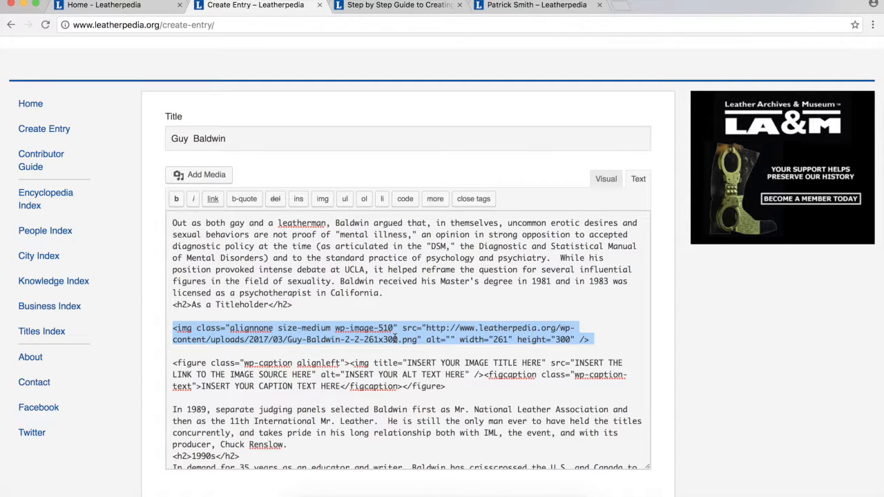
{"action": "triple_click", "coordinate": [395, 376]}
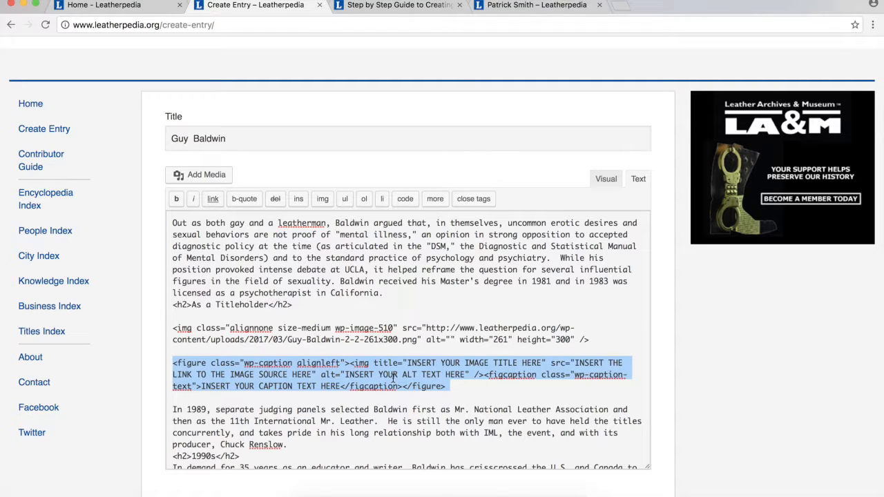
{"action": "left_click", "coordinate": [403, 370]}
{"action": "left_click_drag", "start_coordinate": [408, 363], "coordinate": [542, 365]}
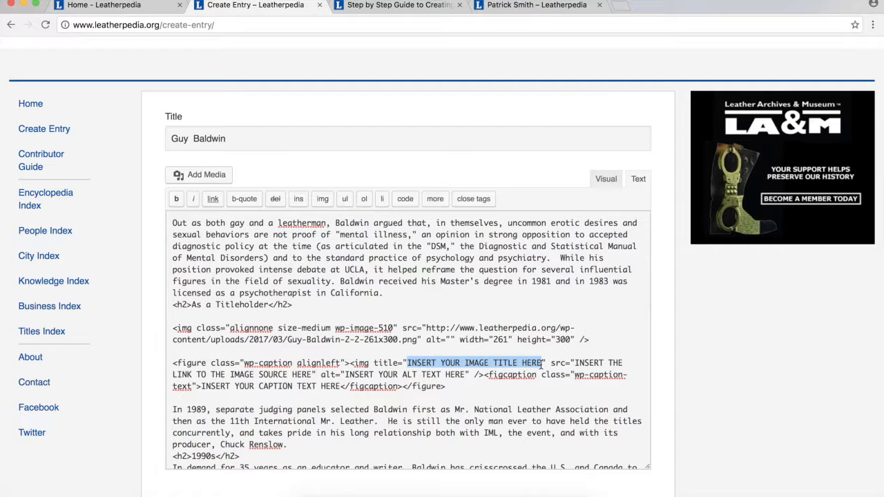
{"action": "type", "text": "Guy Bald"}
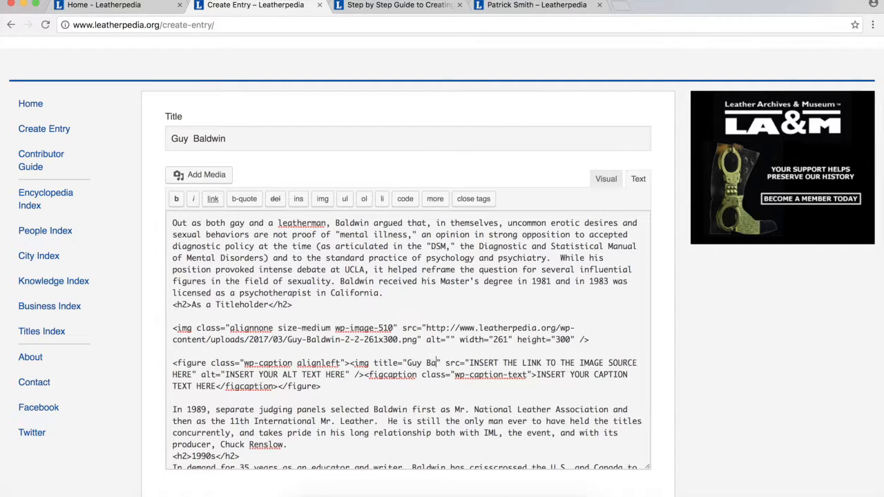
{"action": "type", "text": "win "}
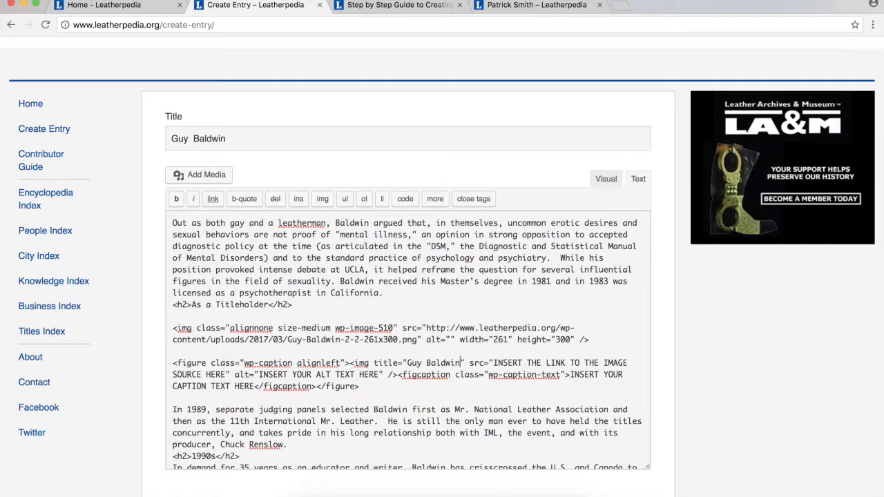
{"action": "type", "text": "IML"}
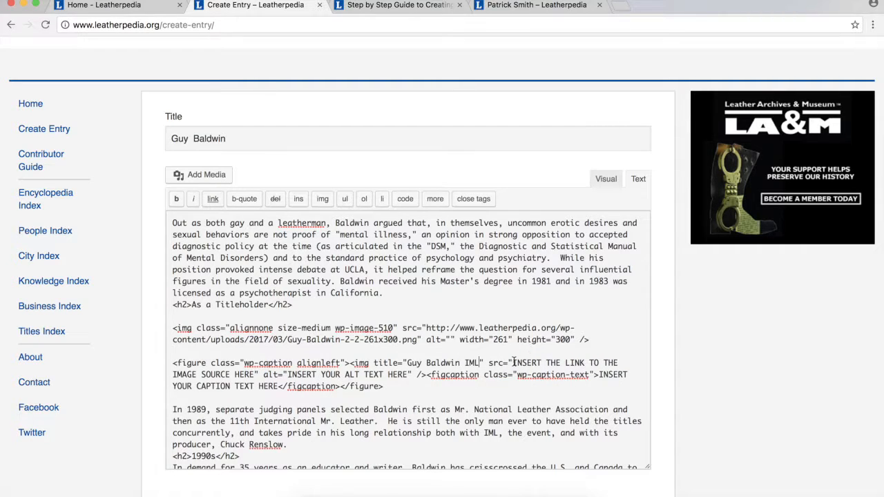
Copy the image URL from the original image code and paste it over the figure code's source link placeholder.
{"action": "left_click_drag", "start_coordinate": [493, 364], "coordinate": [504, 364]}
{"action": "left_click", "coordinate": [479, 330]}
{"action": "mouse_move", "coordinate": [427, 330]}
{"action": "left_mouse_down"}
{"action": "mouse_move", "coordinate": [442, 328]}
{"action": "mouse_move", "coordinate": [382, 329]}
{"action": "mouse_move", "coordinate": [366, 338]}
{"action": "mouse_move", "coordinate": [416, 340]}
{"action": "left_mouse_up"}
{"action": "key", "text": "super+c"}
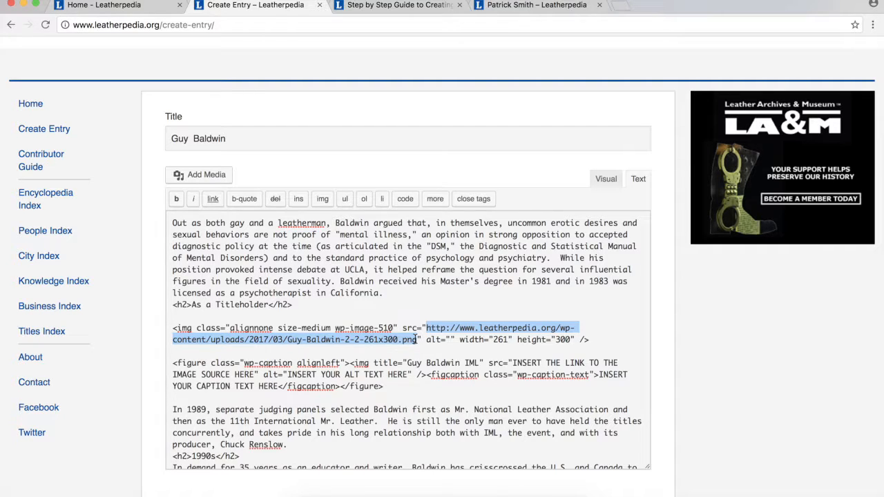
{"action": "left_click_drag", "start_coordinate": [513, 362], "coordinate": [255, 375]}
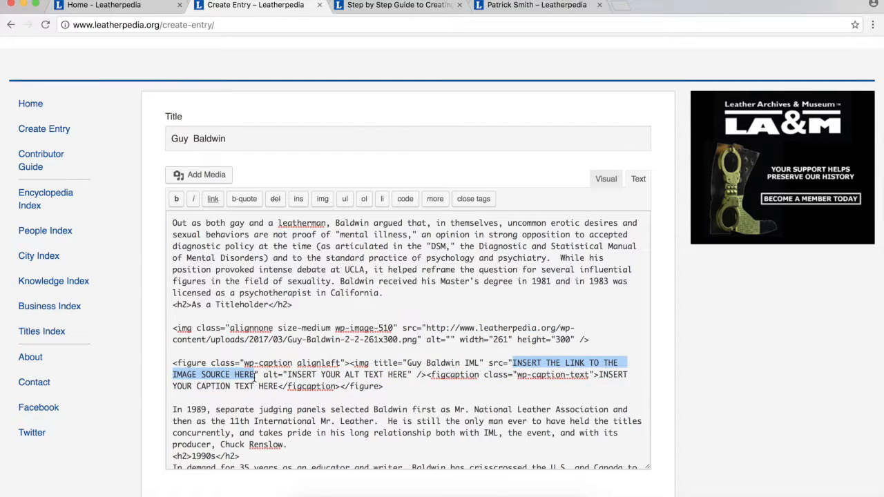
{"action": "key", "text": "super+v"}
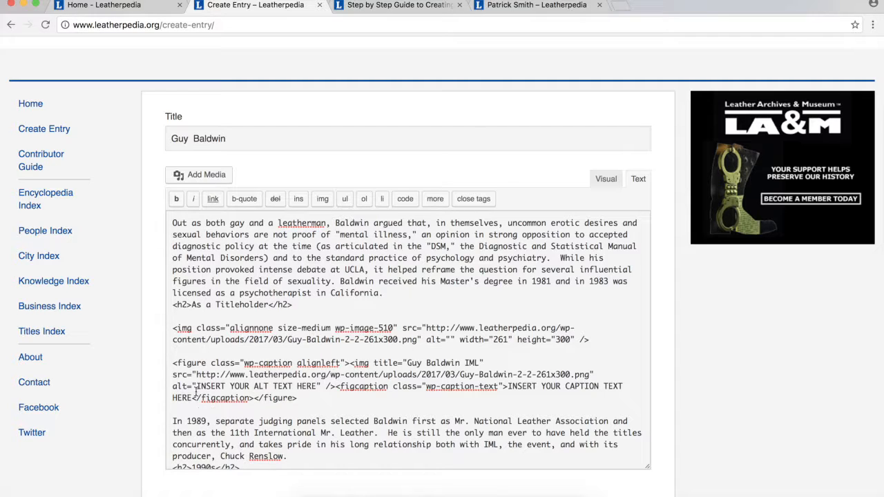
Replace the figure's alt text placeholder with the subject's full name followed by "onstage at IML.".
{"action": "left_click_drag", "start_coordinate": [197, 386], "coordinate": [318, 387]}
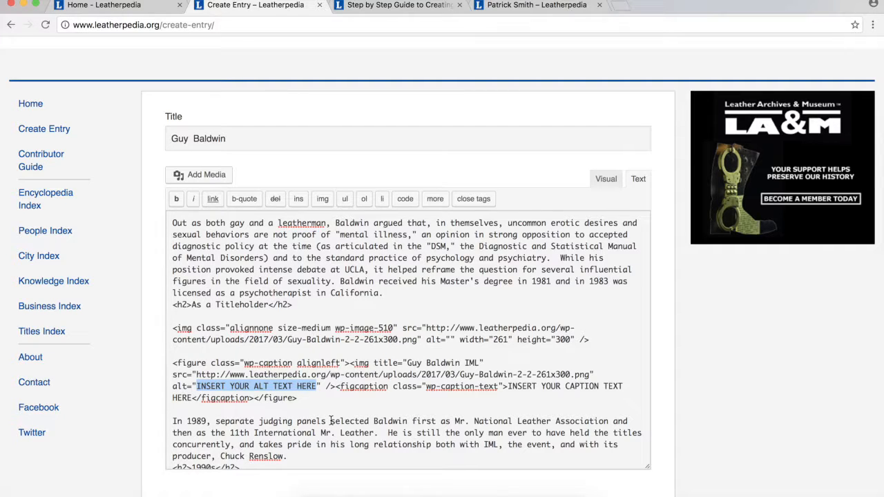
{"action": "type", "text": "Guy Baldwin"}
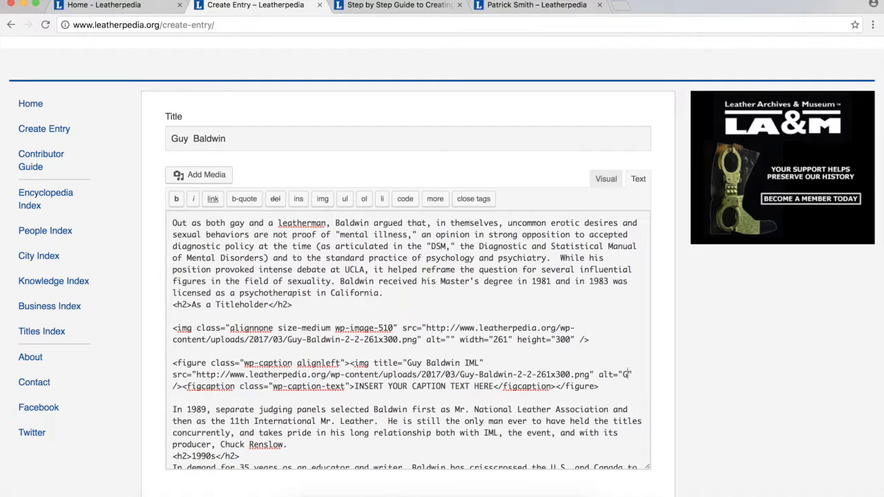
{"action": "type", "text": " onstage at "}
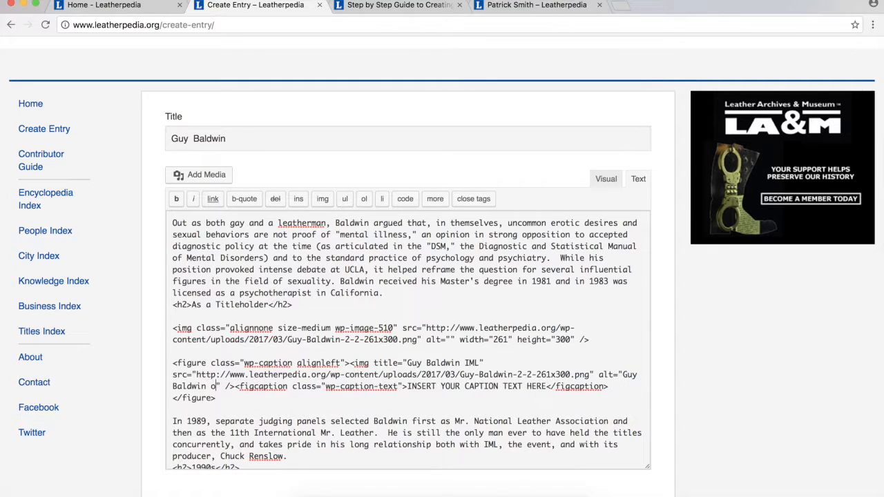
{"action": "type", "text": "IML."}
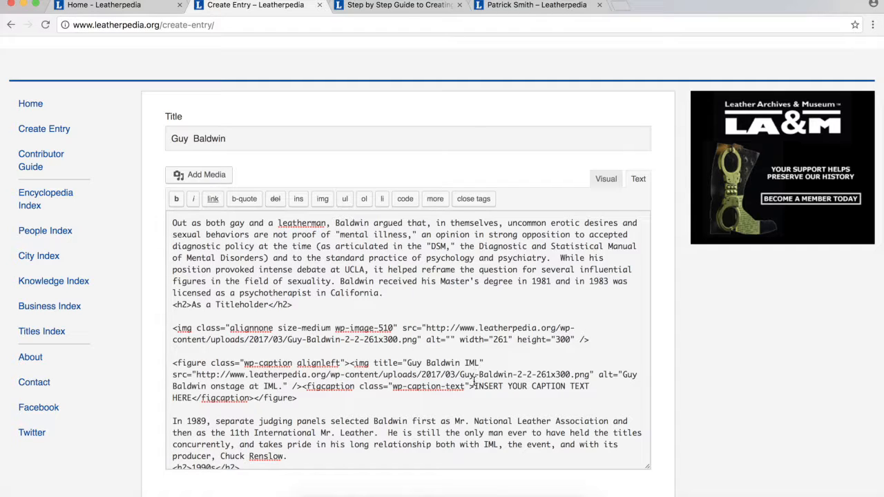
Replace the figure's caption placeholder with the subject's full name followed by "onstage at IML in 1989.".
{"action": "left_click_drag", "start_coordinate": [472, 387], "coordinate": [192, 397]}
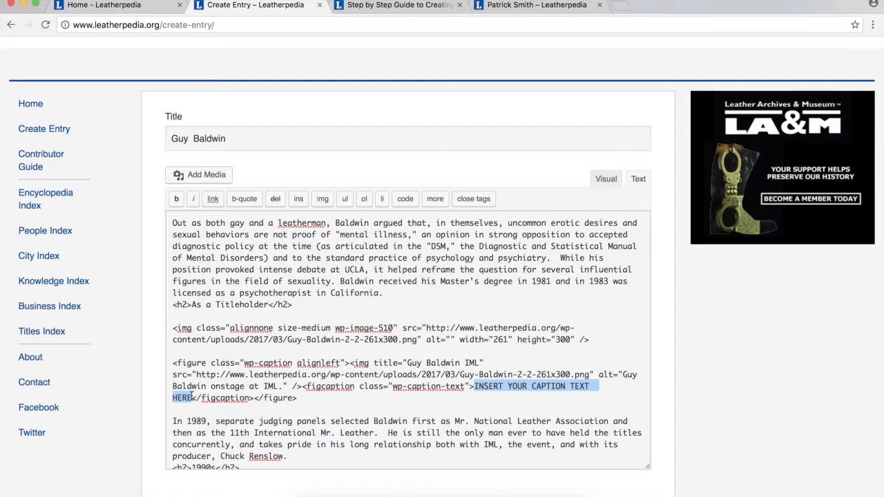
{"action": "key", "text": "BackSpace"}
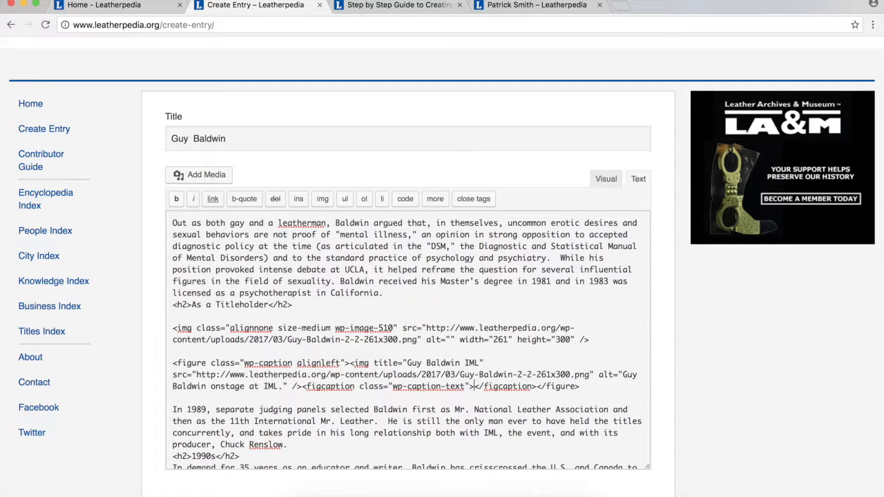
{"action": "type", "text": "Guy Baldwi"}
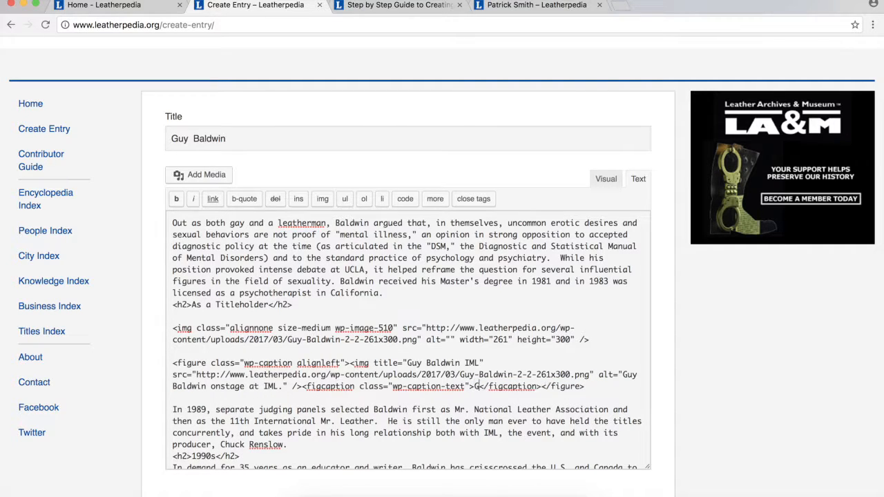
{"action": "type", "text": "n onstage a"}
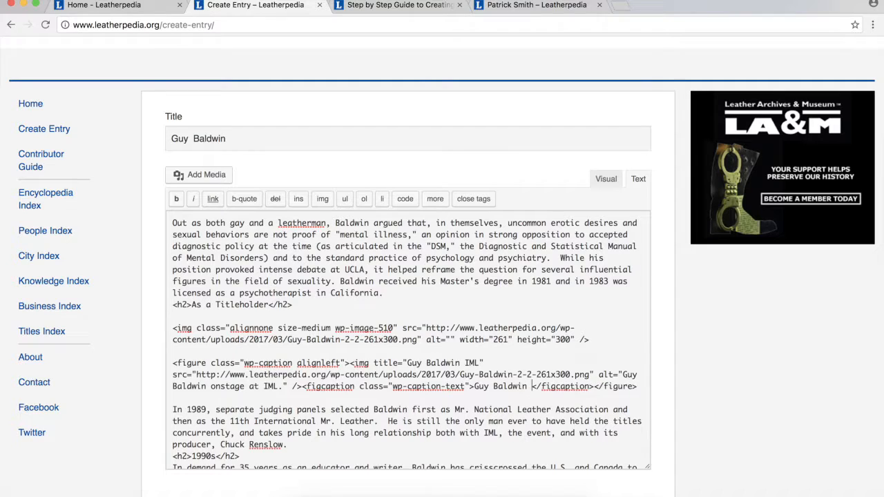
{"action": "type", "text": "t IML in "}
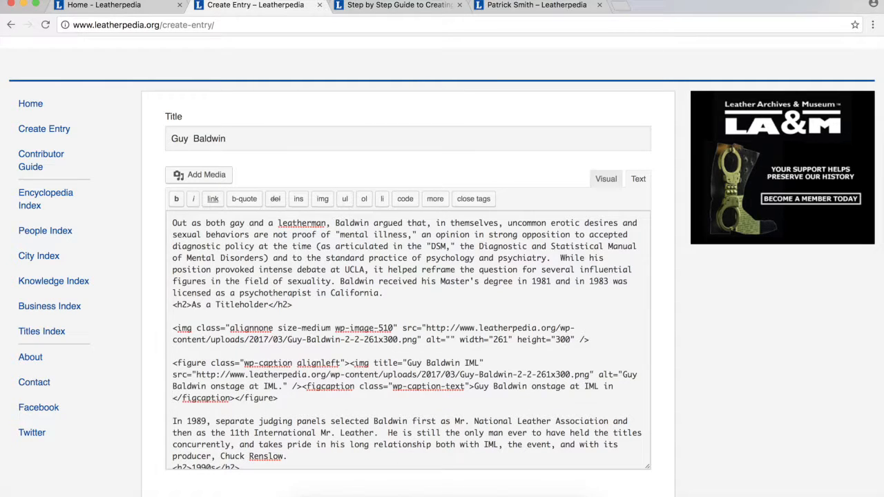
{"action": "type", "text": "1989."}
Delete the original image code and its extra blank lines, keeping only the completed figure code beneath "As a Titleholder".
{"action": "left_click", "coordinate": [307, 406]}
{"action": "left_click_drag", "start_coordinate": [307, 406], "coordinate": [174, 364]}
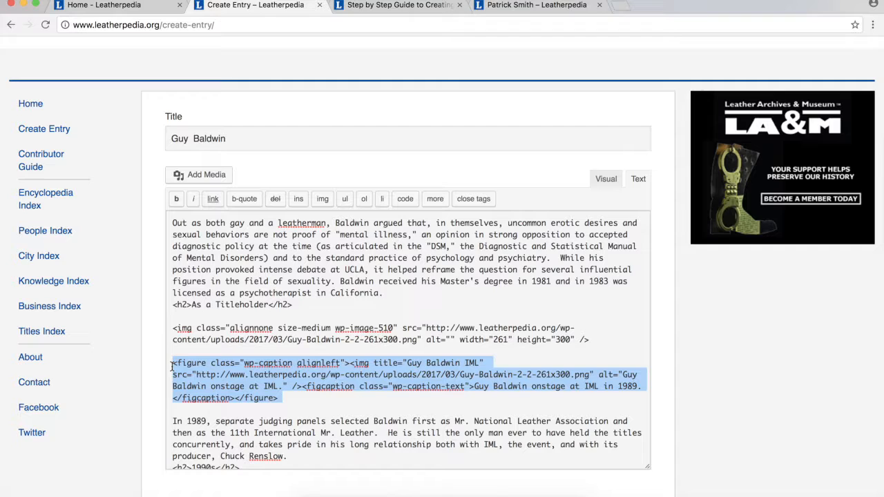
{"action": "left_click", "coordinate": [187, 365]}
{"action": "left_click_drag", "start_coordinate": [589, 339], "coordinate": [187, 319]}
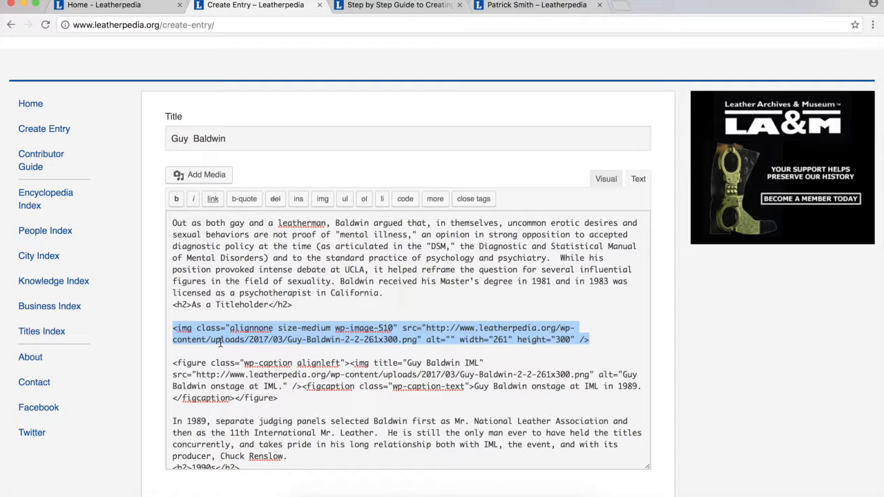
{"action": "key", "text": "BackSpace"}
{"action": "key", "text": "BackSpace"}
{"action": "key", "text": "BackSpace"}
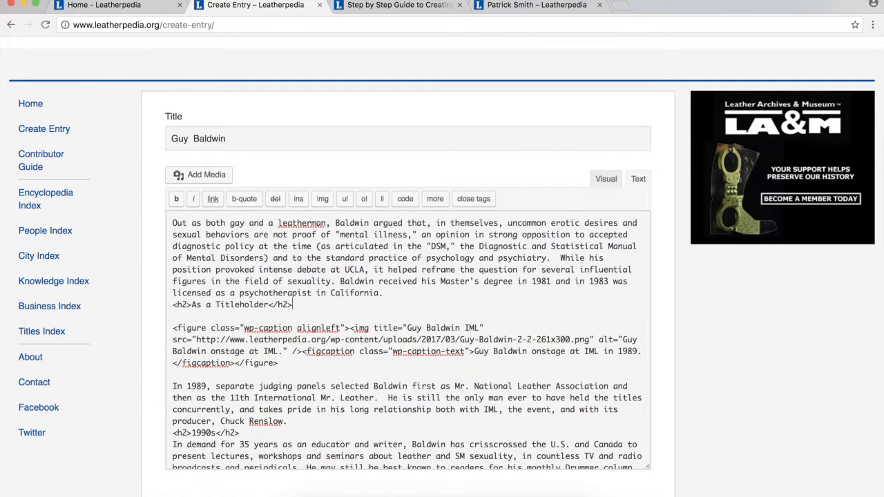
{"action": "left_click_drag", "start_coordinate": [286, 363], "coordinate": [159, 330]}
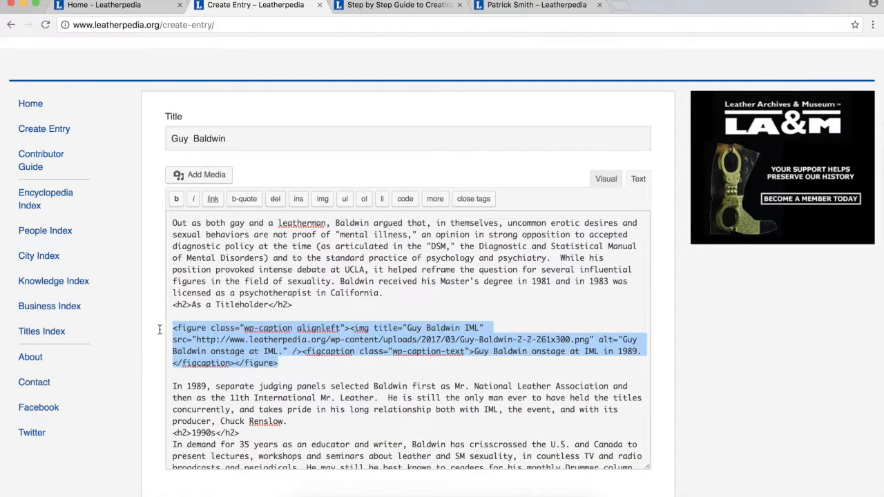
{"action": "left_click", "coordinate": [171, 331]}
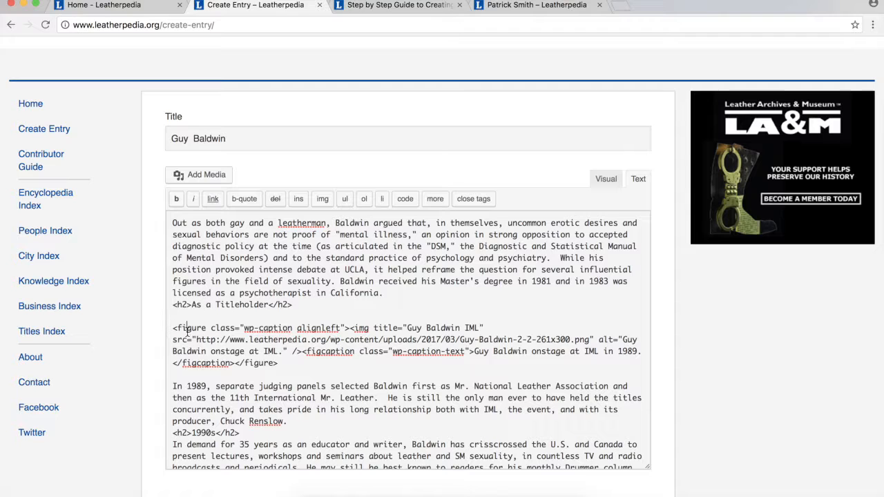
Check the left-aligned photo, its caption and the surrounding text in the Visual view.
{"action": "left_click", "coordinate": [606, 179]}
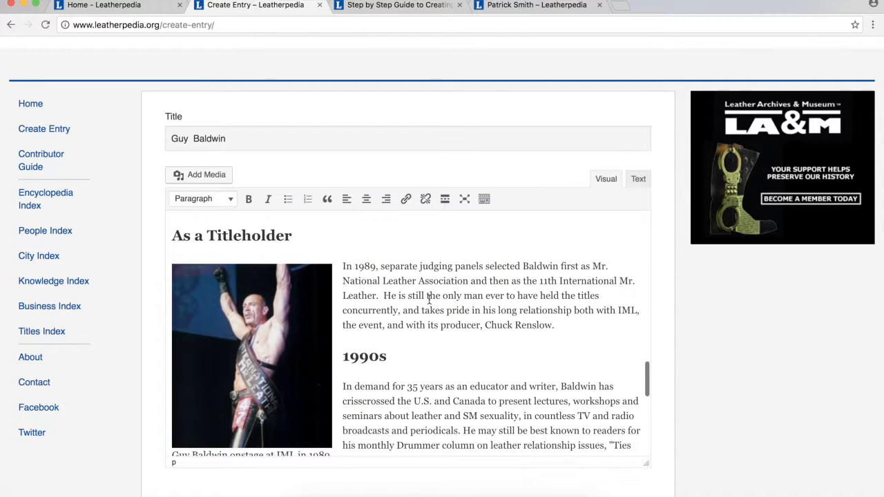
{"action": "scroll", "coordinate": [428, 301], "scroll_direction": "down", "scroll_amount": 3}
{"action": "scroll", "coordinate": [461, 300], "scroll_direction": "up", "scroll_amount": 1}
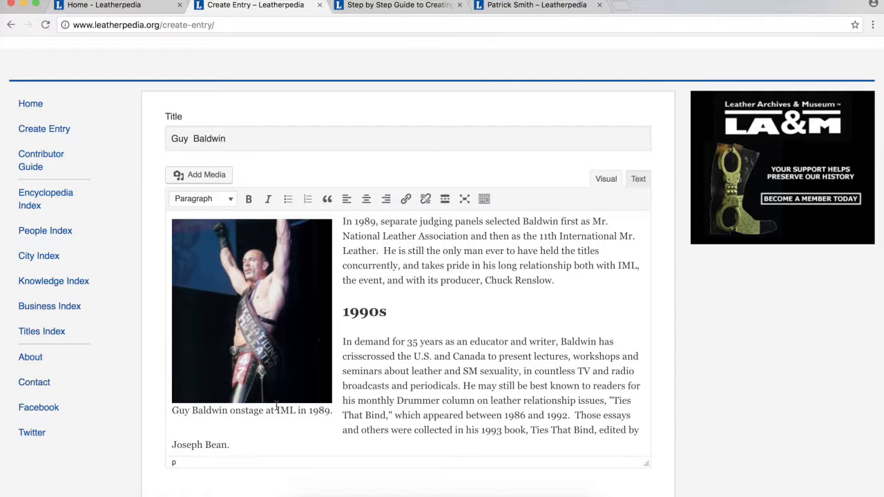
{"action": "scroll", "coordinate": [335, 409], "scroll_direction": "up", "scroll_amount": 2}
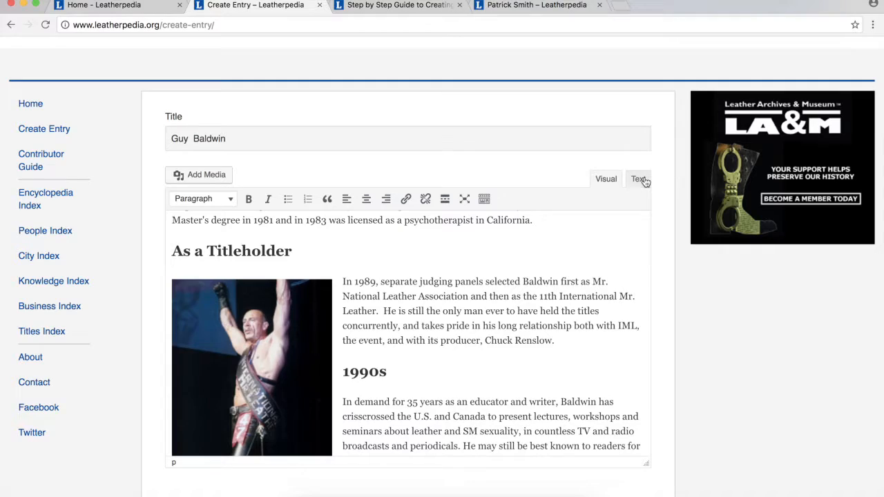
{"action": "scroll", "coordinate": [566, 270], "scroll_direction": "down", "scroll_amount": 2}
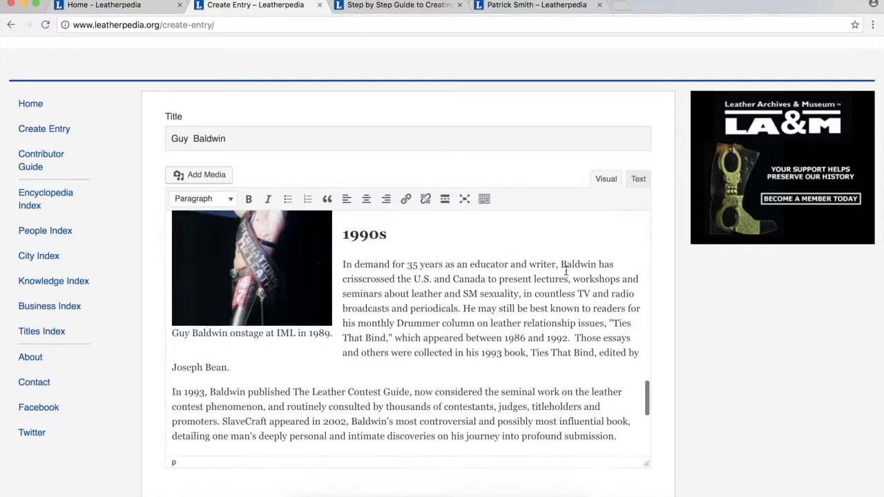
{"action": "scroll", "coordinate": [567, 270], "scroll_direction": "up", "scroll_amount": 10}
{"action": "scroll", "coordinate": [567, 270], "scroll_direction": "up", "scroll_amount": 10}
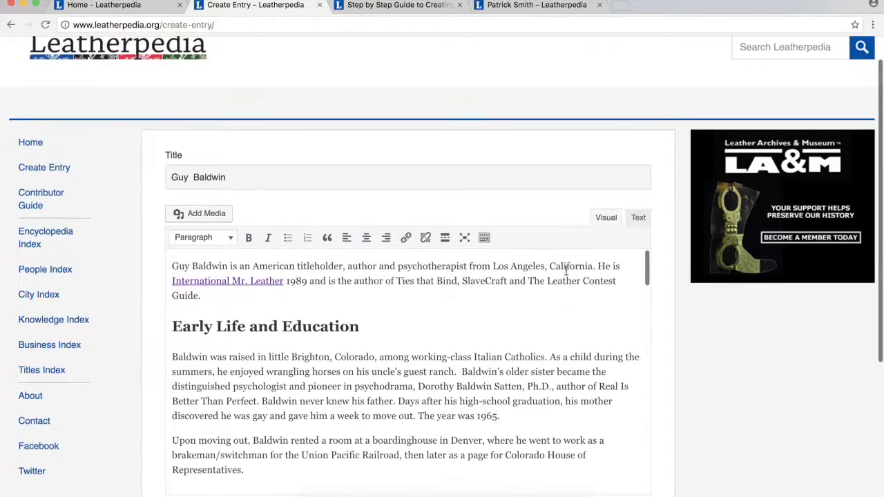
Examine the captioned profile photo on the existing sample biography entry, and return to the entry being created.
{"action": "left_click", "coordinate": [499, 6]}
{"action": "scroll", "coordinate": [466, 357], "scroll_direction": "down", "scroll_amount": 2}
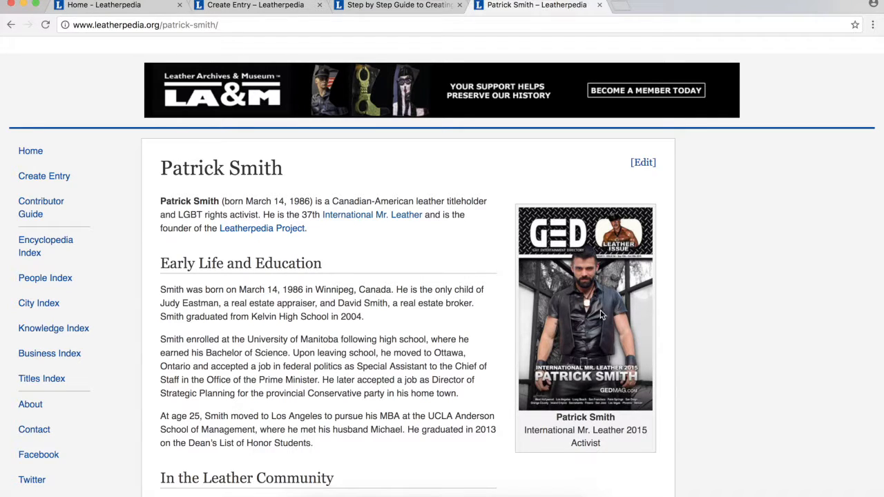
{"action": "left_click_drag", "start_coordinate": [556, 417], "coordinate": [522, 430]}
{"action": "left_click", "coordinate": [522, 430]}
{"action": "left_click", "coordinate": [282, 7]}
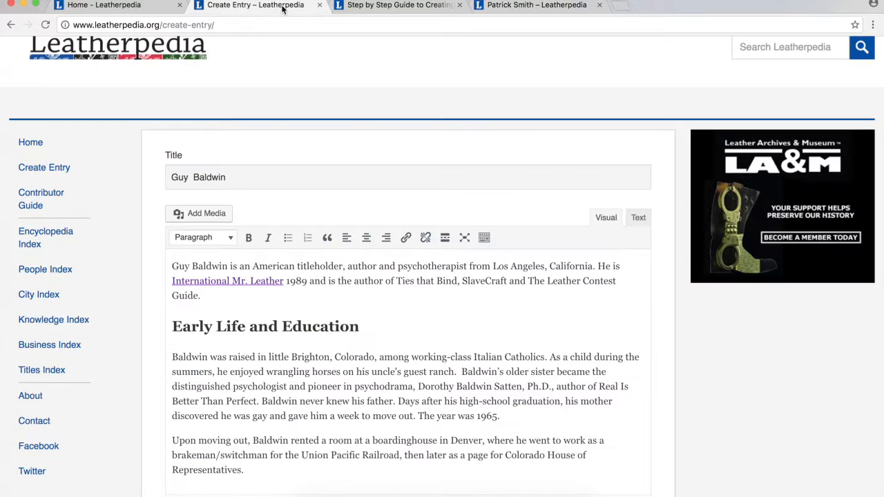
Return to the Text view and add two blank lines above the entry's opening paragraph.
{"action": "left_click", "coordinate": [637, 217]}
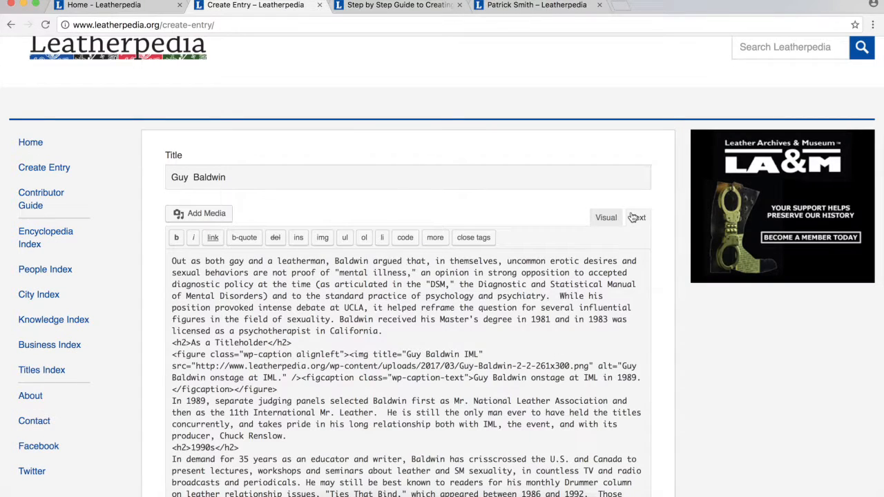
{"action": "scroll", "coordinate": [540, 297], "scroll_direction": "down", "scroll_amount": 2}
{"action": "scroll", "coordinate": [540, 297], "scroll_direction": "up", "scroll_amount": 12}
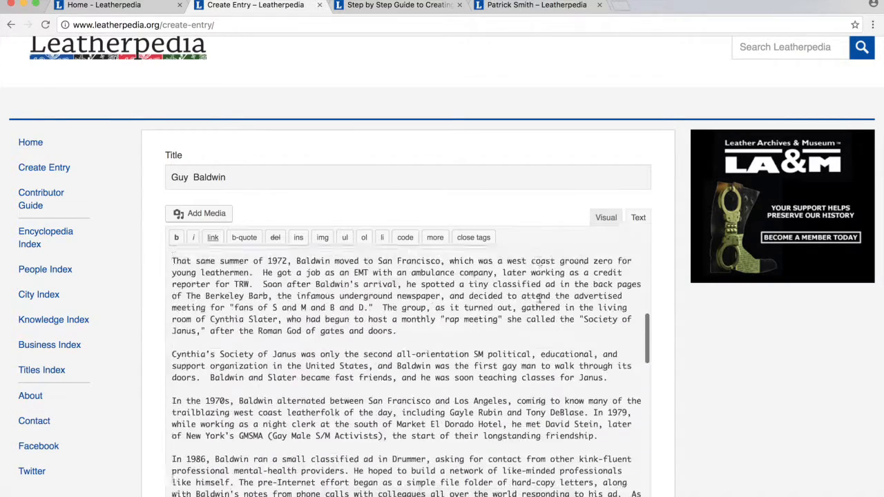
{"action": "scroll", "coordinate": [541, 299], "scroll_direction": "up", "scroll_amount": 5}
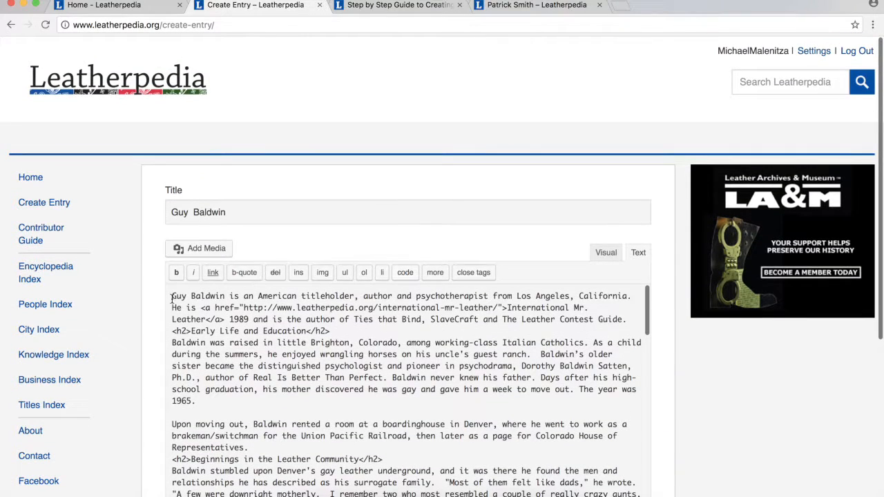
{"action": "left_click", "coordinate": [174, 297]}
{"action": "key", "text": "Return"}
{"action": "key", "text": "Return"}
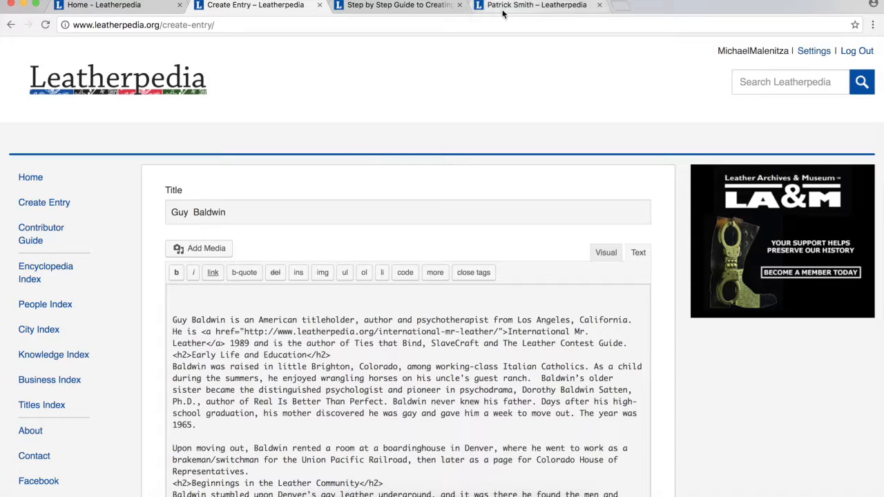
Find "Step 4: Add Infobox (Intermediate)" in the step-by-step guide and copy its complete infobox figure code.
{"action": "left_click", "coordinate": [427, 9]}
{"action": "scroll", "coordinate": [437, 194], "scroll_direction": "down", "scroll_amount": 15}
{"action": "scroll", "coordinate": [437, 193], "scroll_direction": "up", "scroll_amount": 15}
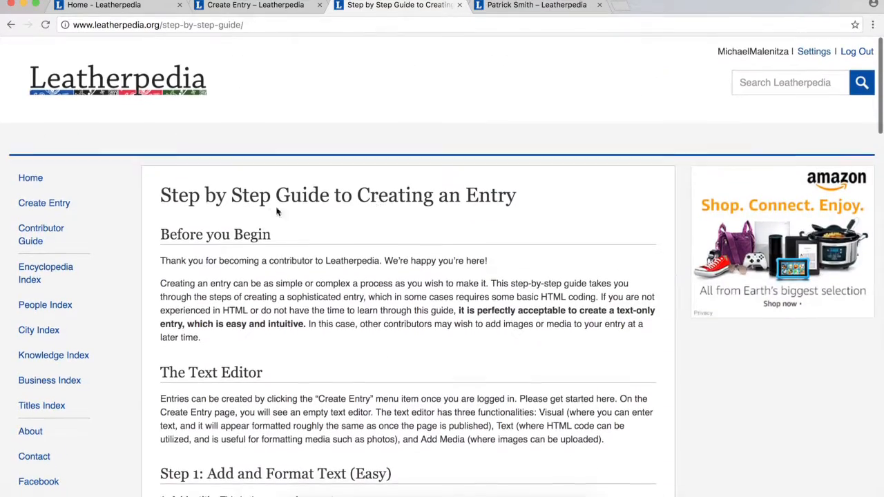
{"action": "scroll", "coordinate": [444, 198], "scroll_direction": "down", "scroll_amount": 20}
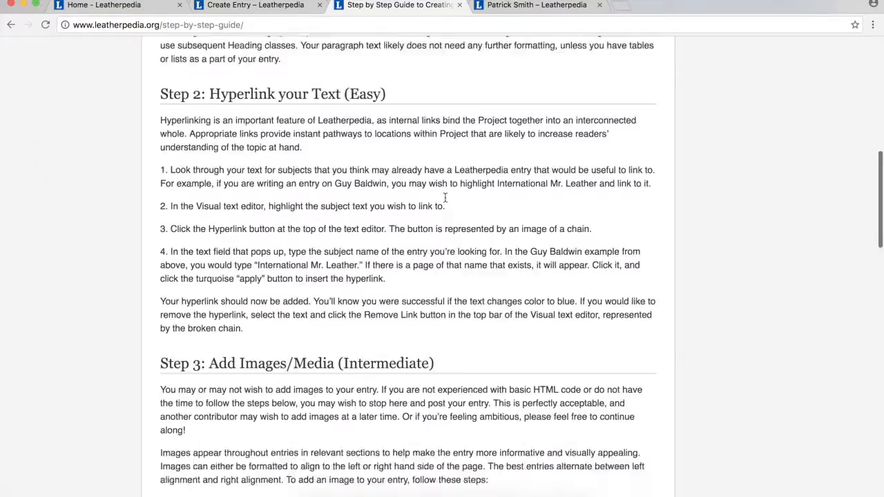
{"action": "scroll", "coordinate": [445, 198], "scroll_direction": "down", "scroll_amount": 3}
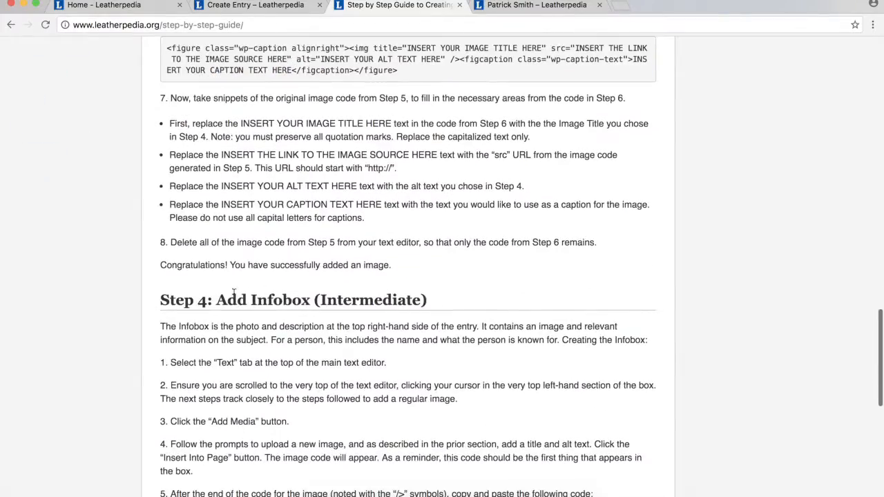
{"action": "scroll", "coordinate": [367, 308], "scroll_direction": "down", "scroll_amount": 6}
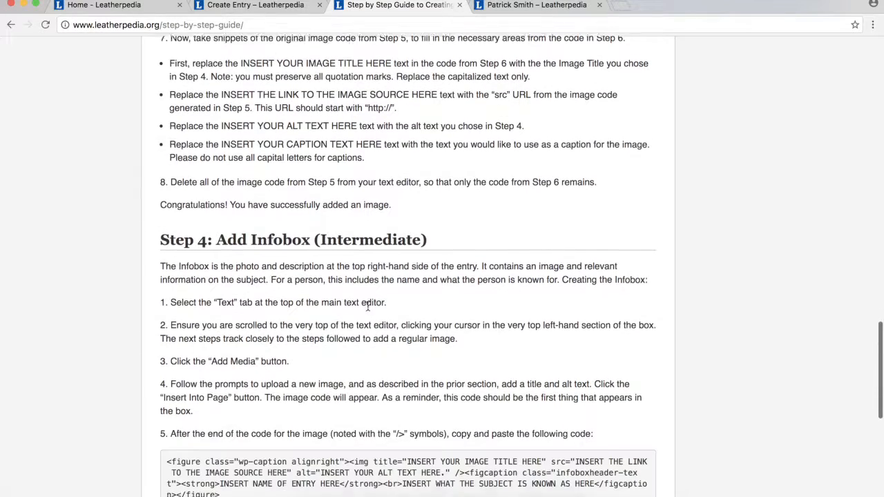
{"action": "left_click_drag", "start_coordinate": [233, 324], "coordinate": [167, 286]}
{"action": "key", "text": "super+c"}
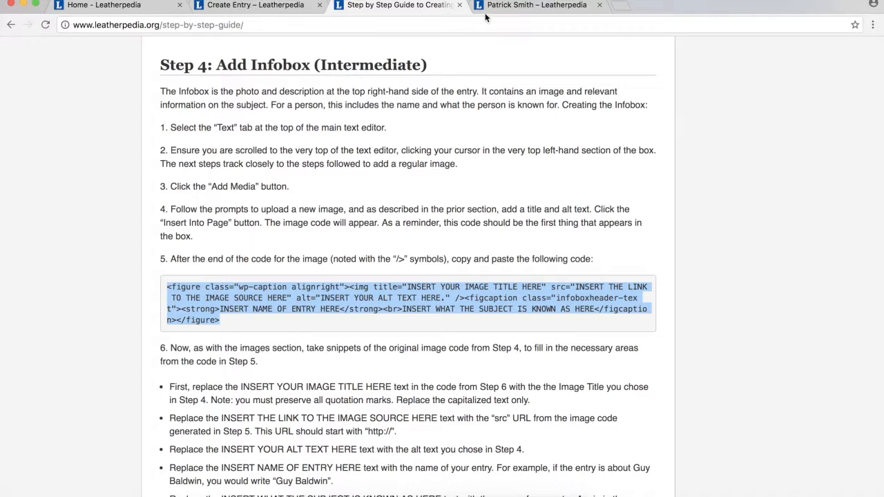
Paste the infobox code above the opening paragraph of the entry being created, and add two blank lines above the code.
{"action": "left_click", "coordinate": [256, 6]}
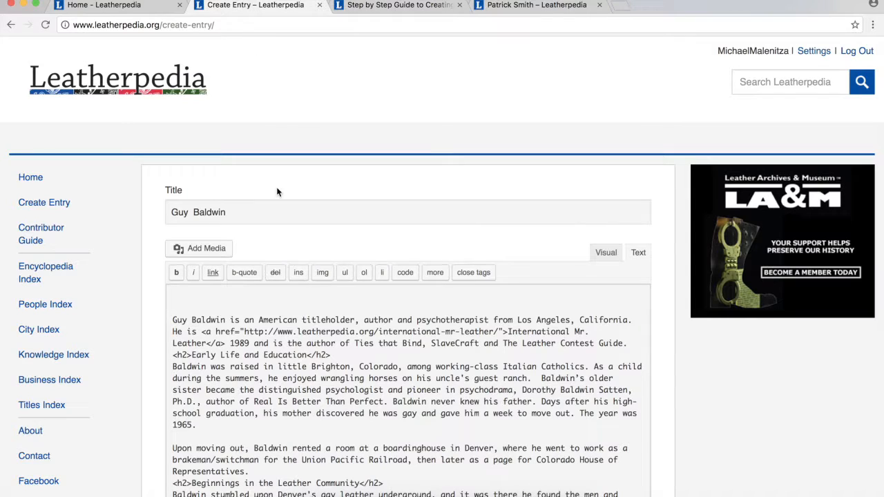
{"action": "key", "text": "super+v"}
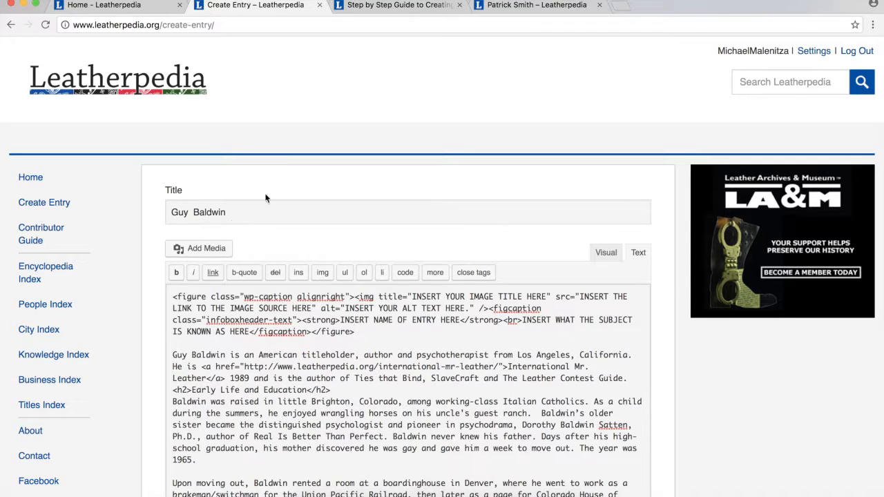
{"action": "left_click", "coordinate": [174, 298]}
{"action": "key", "text": "Return"}
{"action": "key", "text": "Return"}
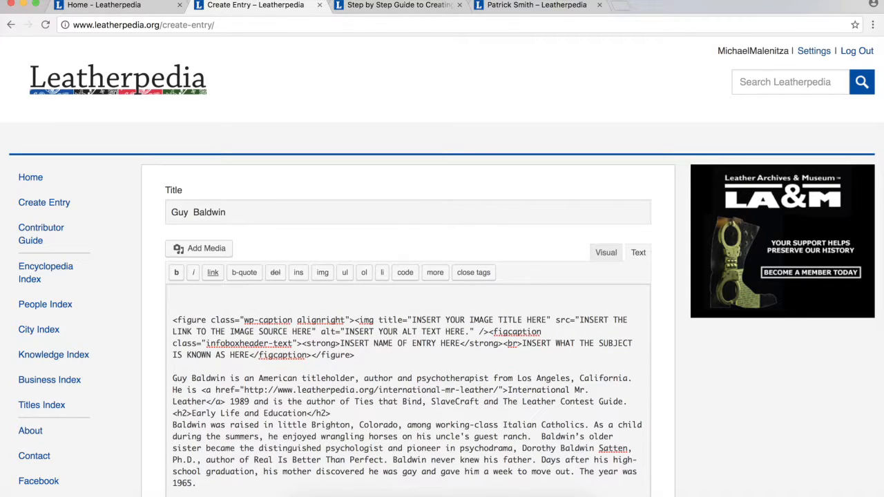
Upload the prepared subject photo numbered 1 and insert it at the very top of the entry, above the infobox code.
{"action": "left_click", "coordinate": [200, 248]}
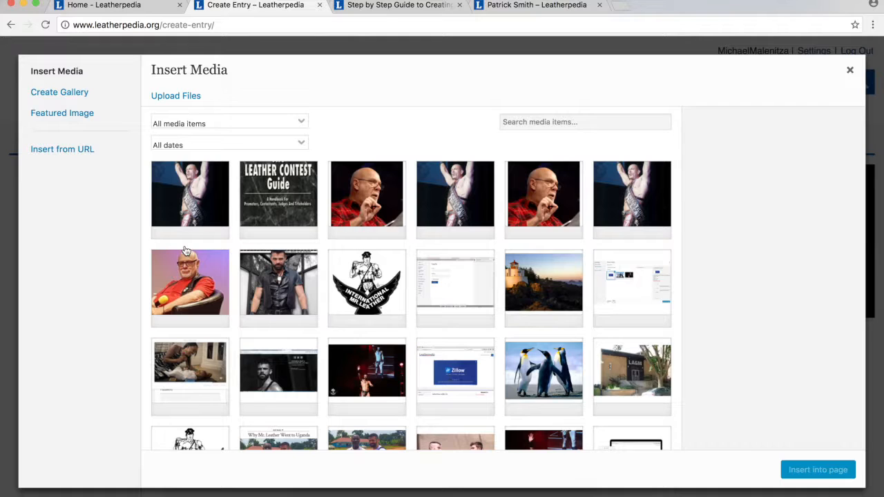
{"action": "left_click", "coordinate": [177, 96]}
{"action": "left_click", "coordinate": [464, 270]}
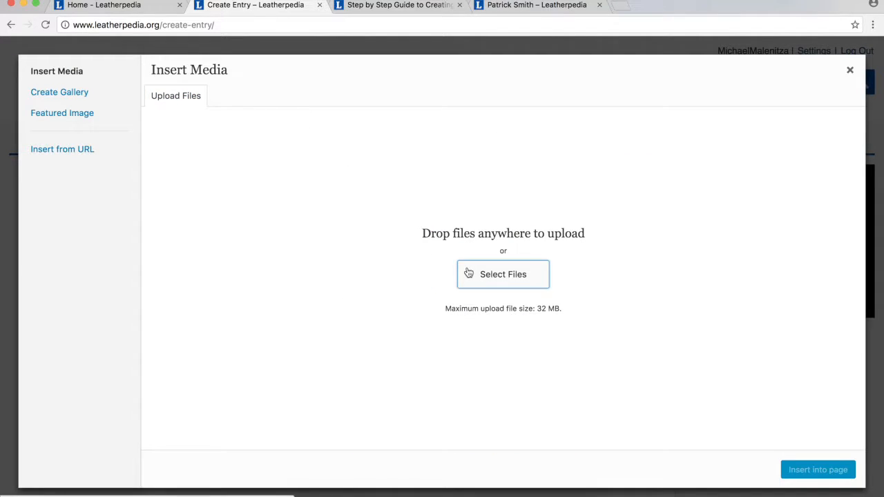
{"action": "left_click", "coordinate": [356, 82]}
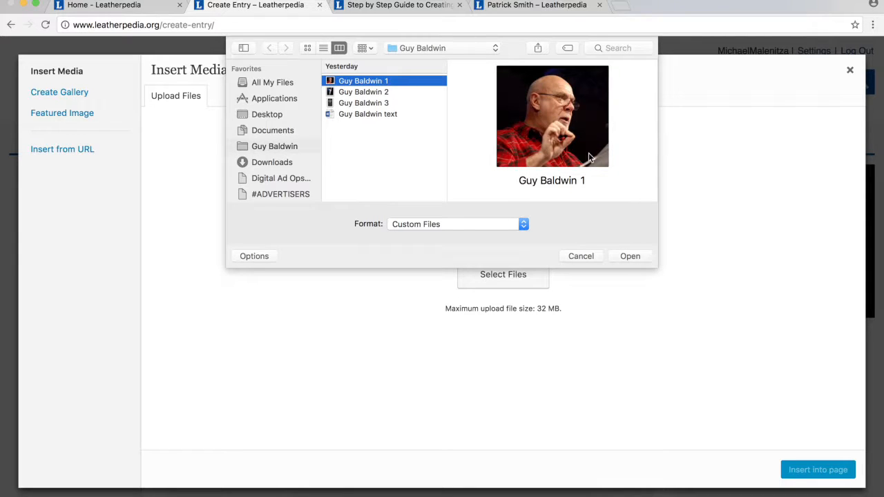
{"action": "left_click", "coordinate": [637, 257]}
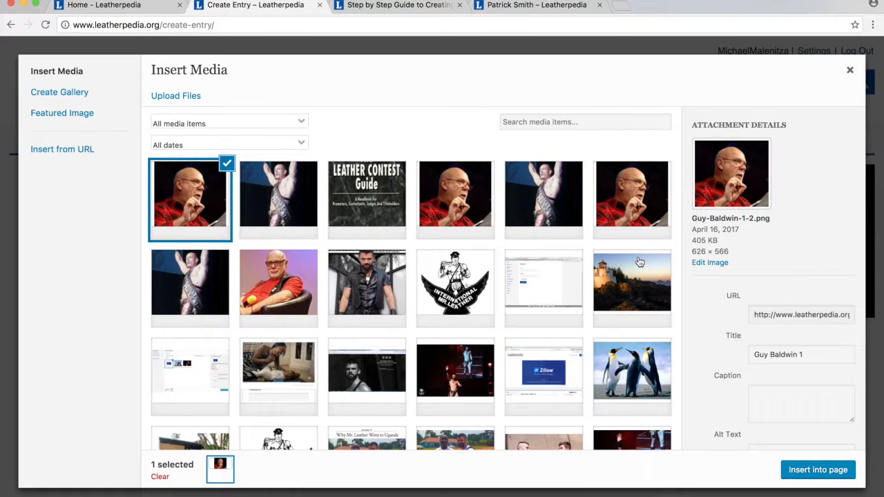
{"action": "left_click", "coordinate": [819, 469]}
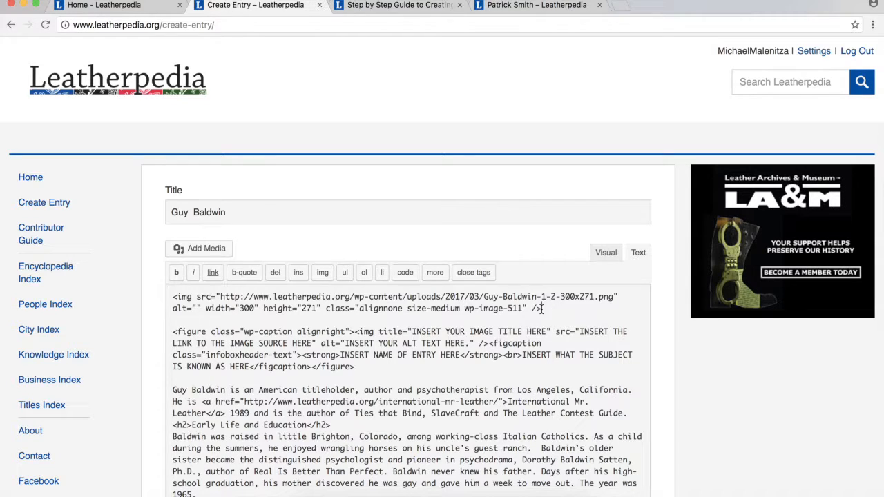
Replace the image title placeholder in the infobox code with the subject's full name followed by "Infobox".
{"action": "left_click_drag", "start_coordinate": [557, 307], "coordinate": [410, 281]}
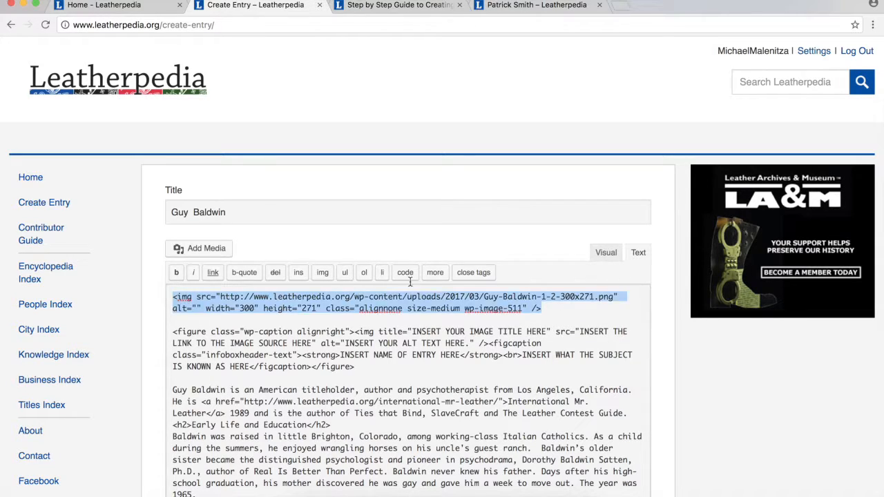
{"action": "left_click", "coordinate": [497, 302]}
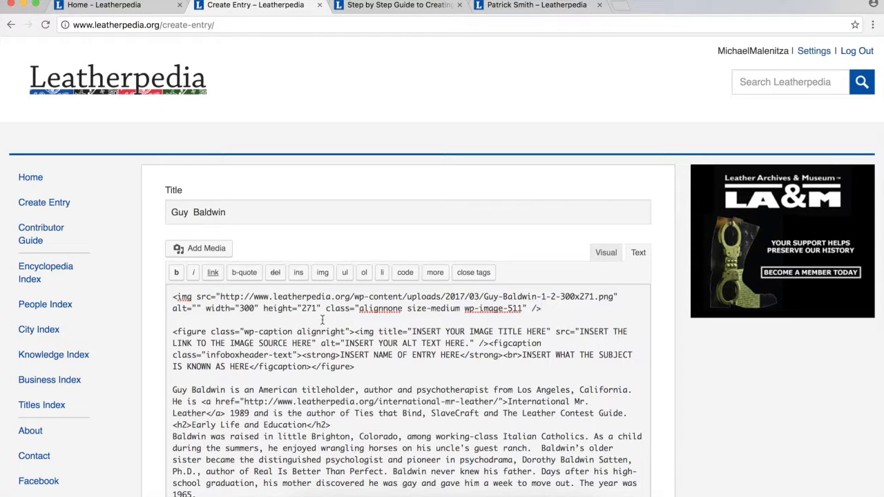
{"action": "left_click_drag", "start_coordinate": [412, 331], "coordinate": [545, 329]}
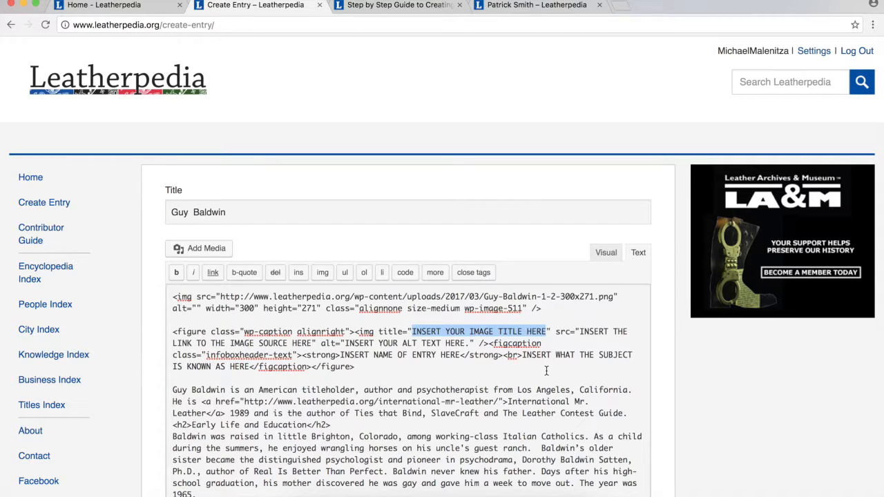
{"action": "type", "text": "Gu"}
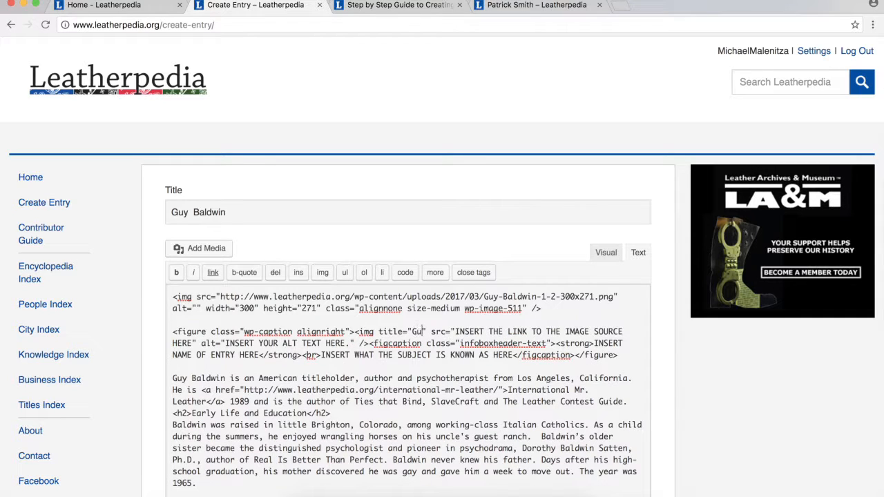
{"action": "type", "text": "y Baldwin Infio"}
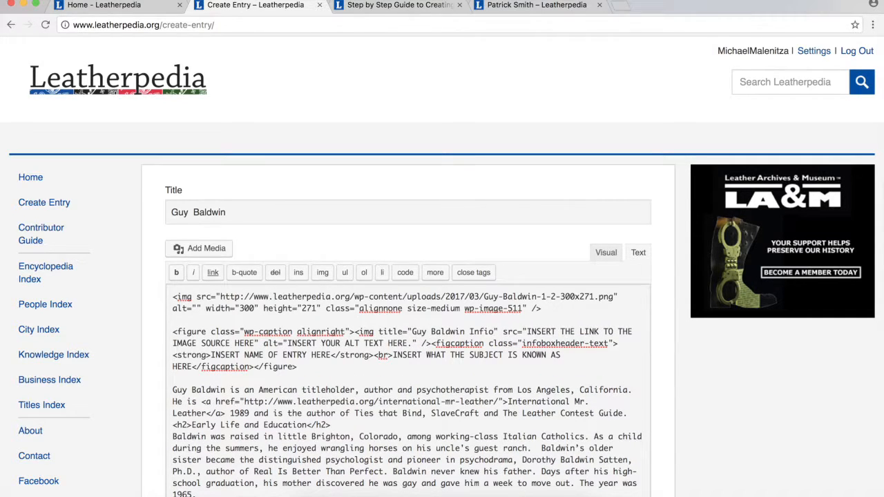
{"action": "key", "text": "BackSpace"}
{"action": "key", "text": "BackSpace"}
{"action": "type", "text": "obox"}
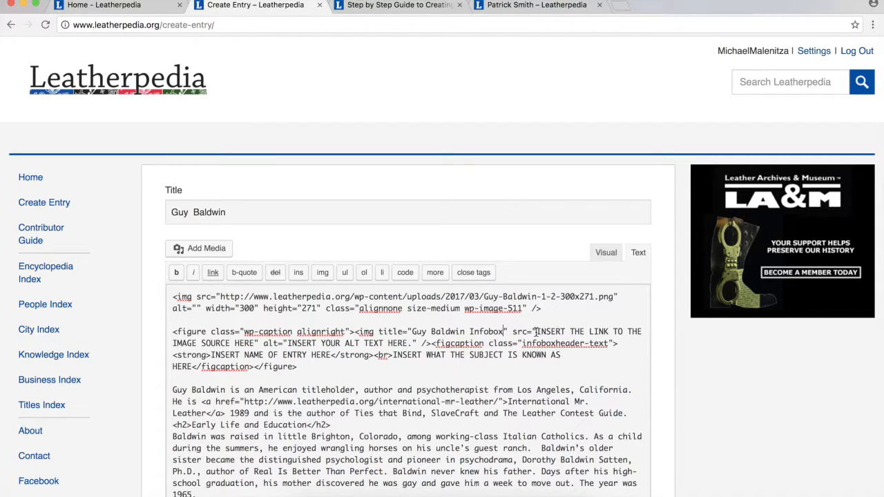
Copy the image URL from the inserted photo code and paste it over the image source placeholder in the infobox code.
{"action": "left_click", "coordinate": [536, 332]}
{"action": "left_click_drag", "start_coordinate": [220, 297], "coordinate": [611, 298]}
{"action": "key", "text": "super+c"}
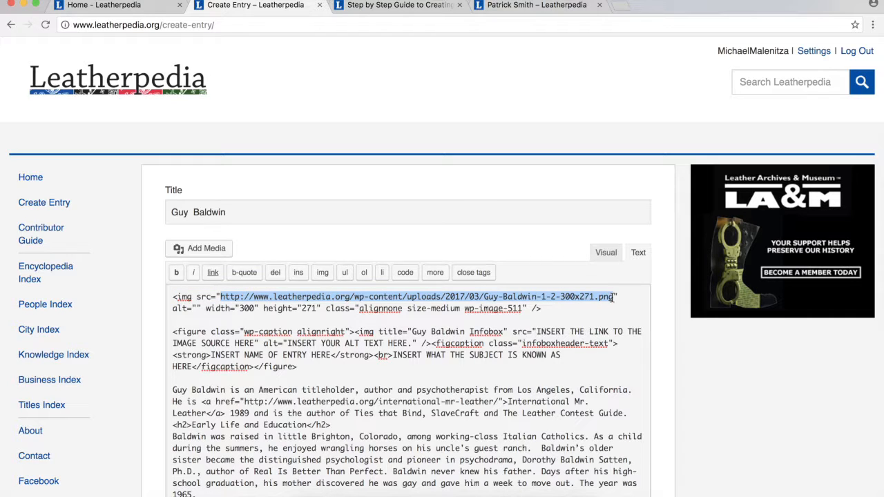
{"action": "left_click_drag", "start_coordinate": [537, 334], "coordinate": [413, 343]}
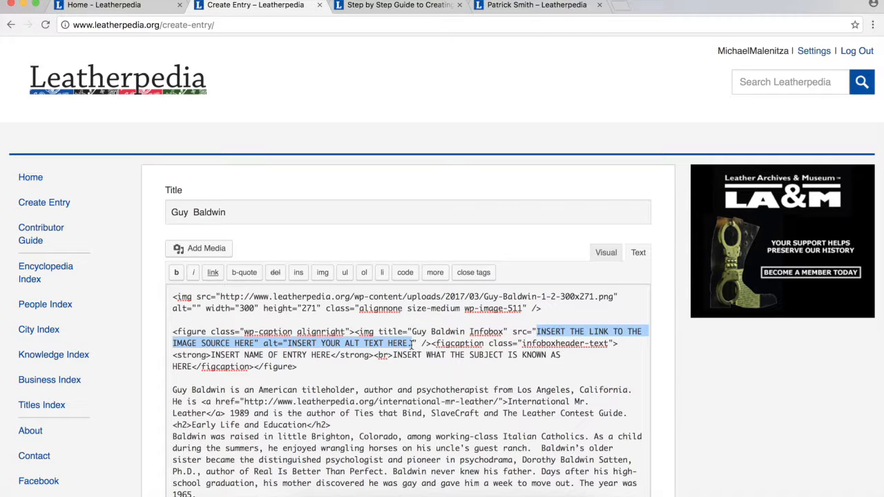
{"action": "left_click", "coordinate": [474, 323]}
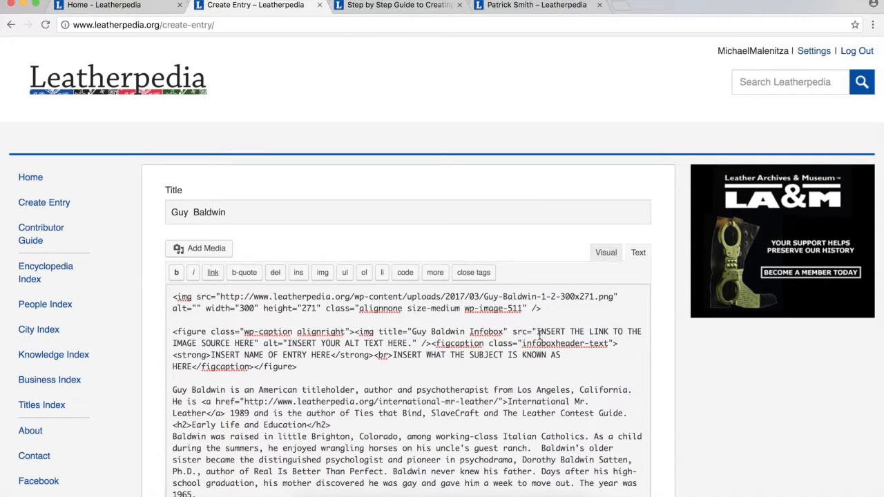
{"action": "left_click_drag", "start_coordinate": [538, 331], "coordinate": [256, 343]}
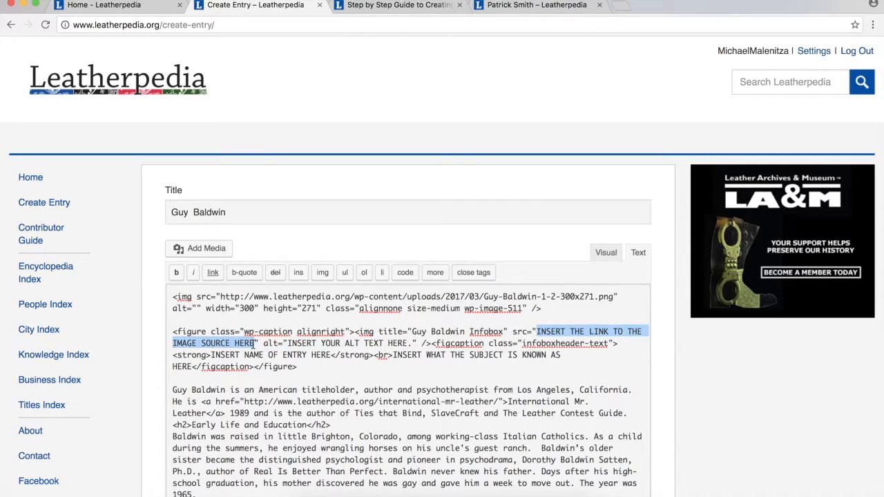
{"action": "key", "text": "super+v"}
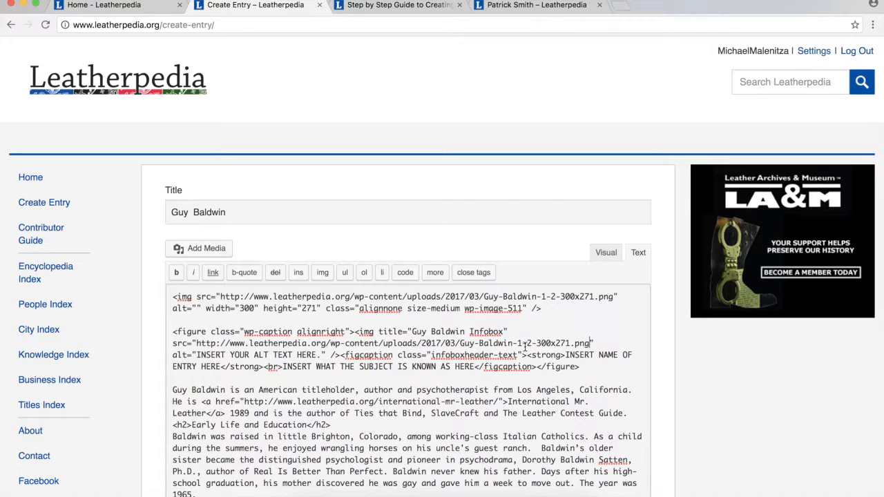
Replace the infobox alt text placeholder with the subject's full name followed by "addressing an audience.".
{"action": "left_click_drag", "start_coordinate": [197, 355], "coordinate": [323, 355]}
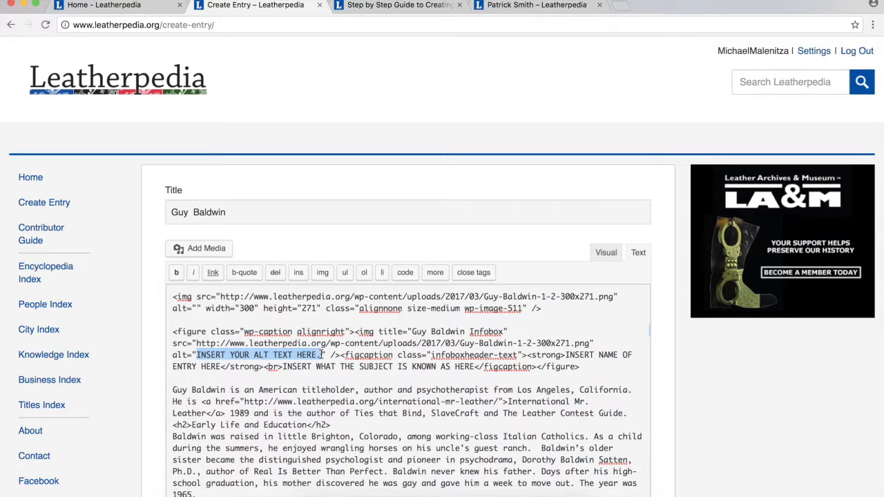
{"action": "type", "text": "Guy Bald"}
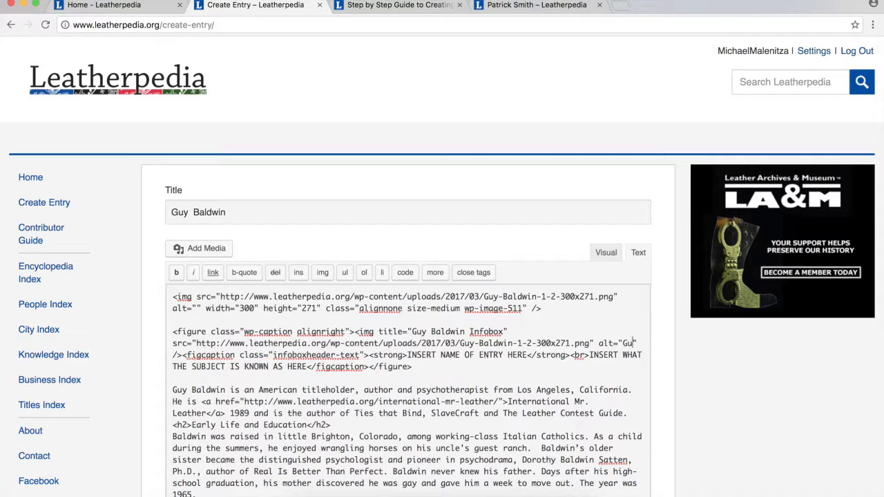
{"action": "type", "text": "win address"}
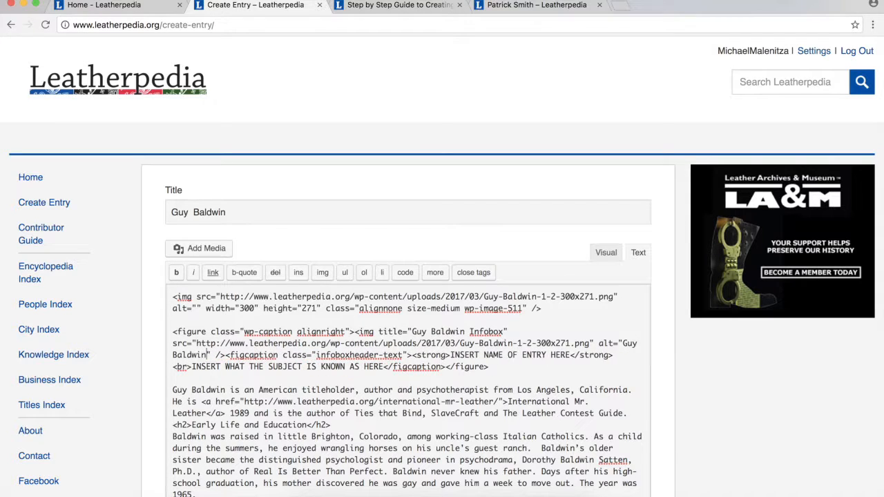
{"action": "type", "text": "ing an "}
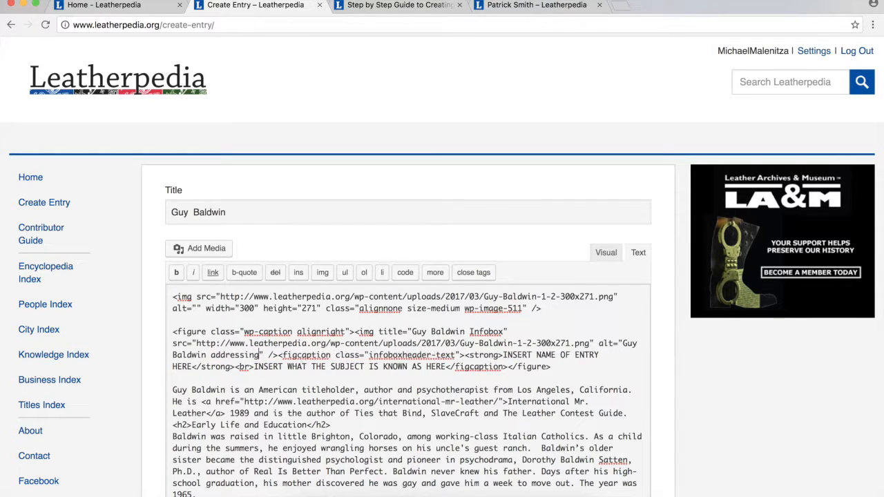
{"action": "type", "text": "audience"}
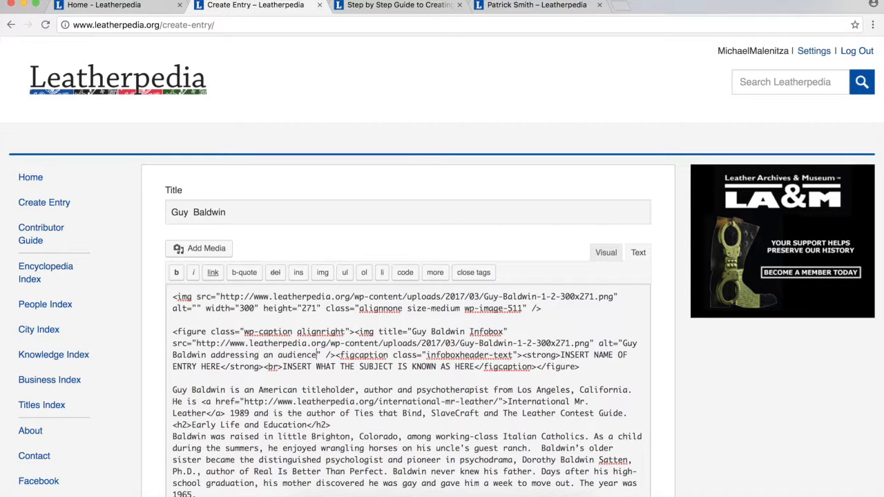
{"action": "type", "text": "."}
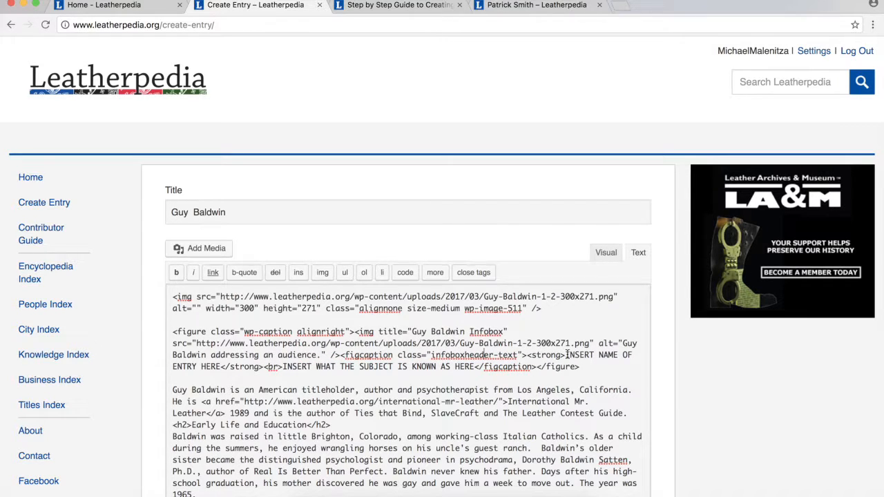
Replace the infobox caption placeholders with the subject's full name and "International Mr. Leather 1989<br>Author".
{"action": "left_click_drag", "start_coordinate": [566, 354], "coordinate": [221, 367]}
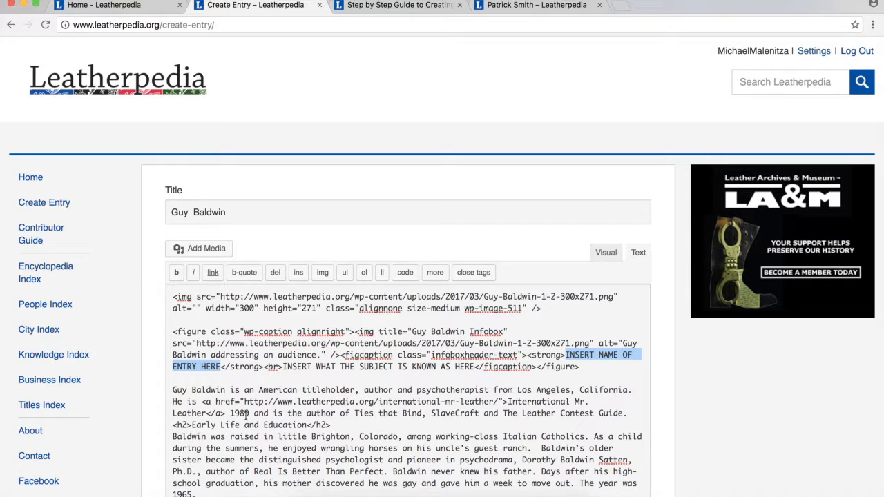
{"action": "type", "text": "Guy Baldwin"}
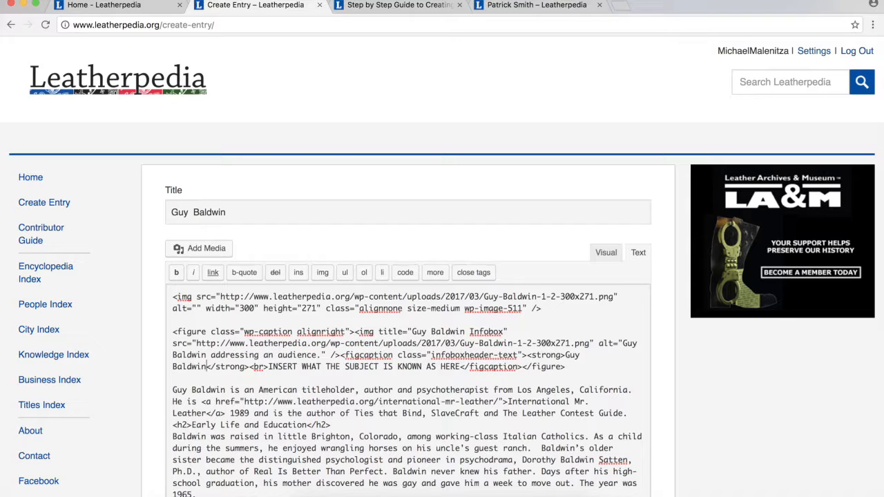
{"action": "left_click_drag", "start_coordinate": [270, 367], "coordinate": [461, 362]}
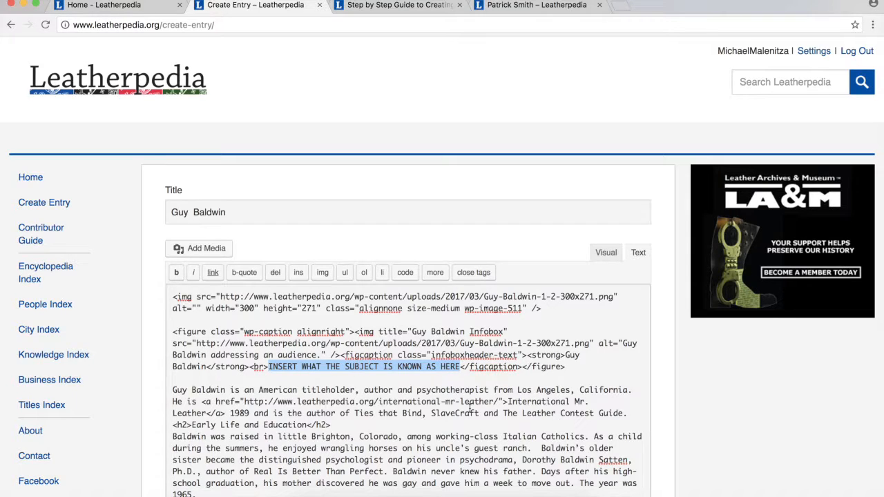
{"action": "type", "text": "International "}
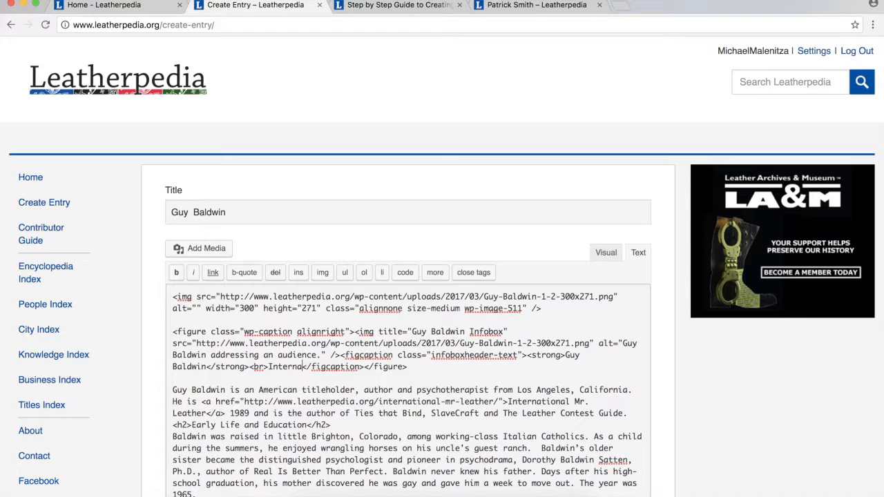
{"action": "type", "text": "Mr. "}
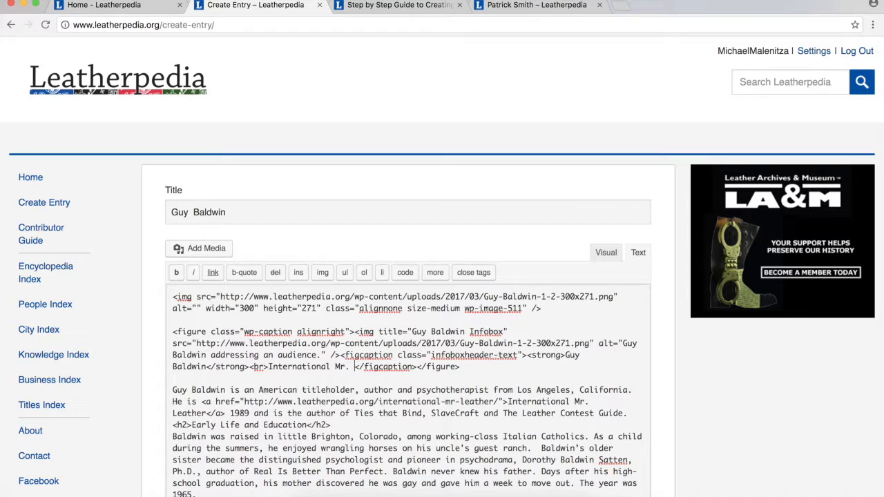
{"action": "type", "text": "Leather 1989"}
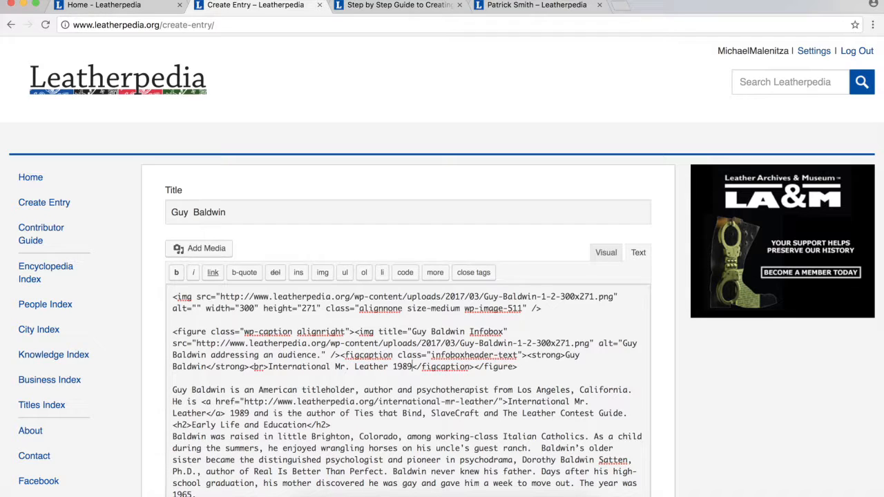
{"action": "type", "text": "<br>"}
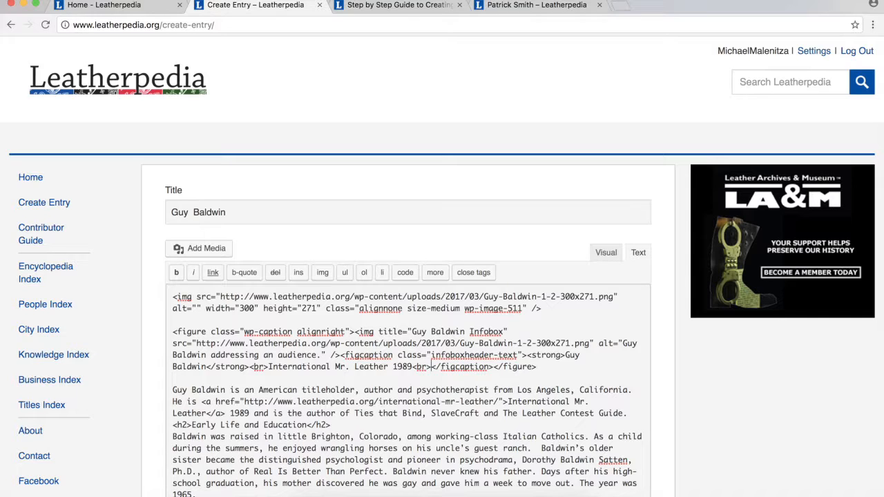
{"action": "type", "text": "Author"}
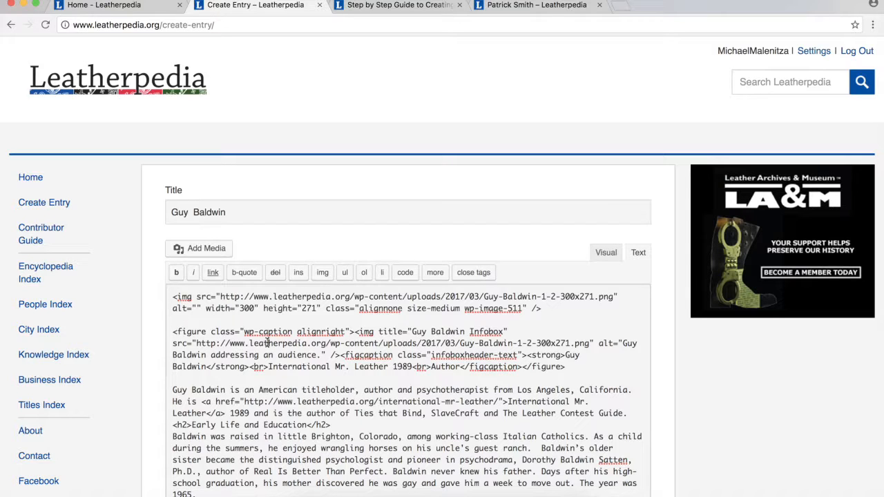
Delete the inserted photo's image code and the blank line above the infobox code.
{"action": "triple_click", "coordinate": [359, 308]}
{"action": "triple_click", "coordinate": [360, 342]}
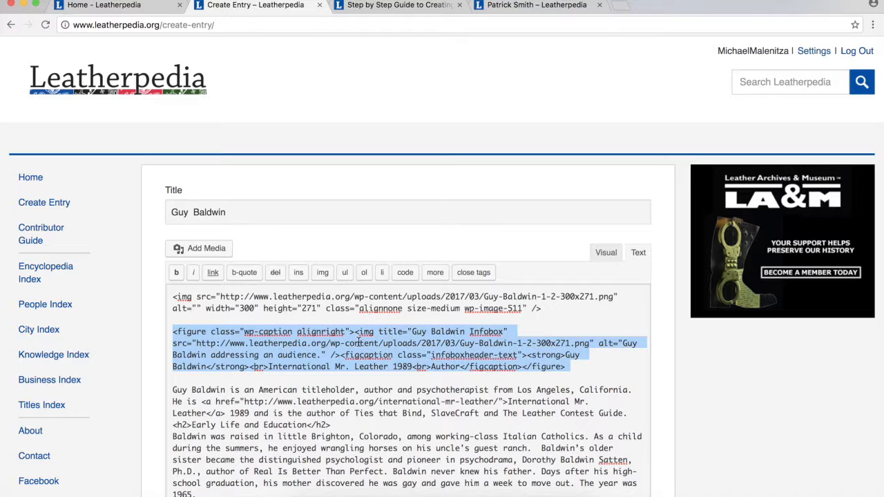
{"action": "left_click", "coordinate": [436, 354]}
{"action": "left_click_drag", "start_coordinate": [551, 314], "coordinate": [157, 282]}
{"action": "key", "text": "Delete"}
{"action": "key", "text": "Delete"}
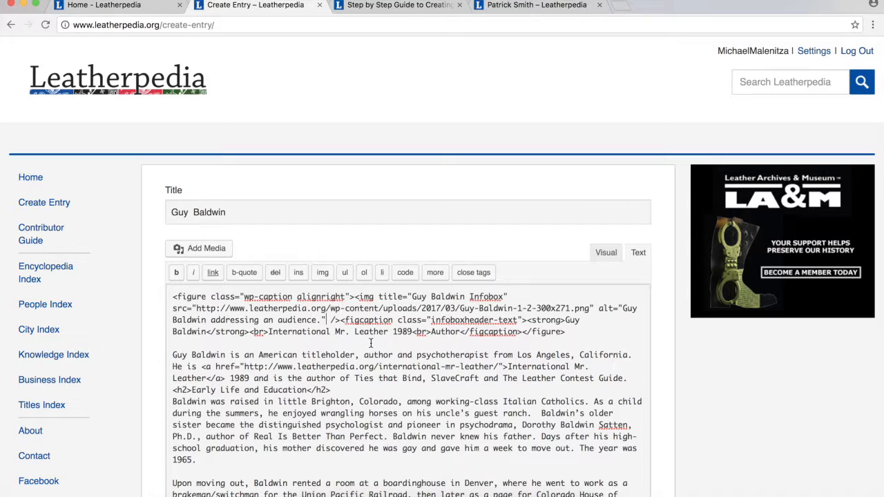
Show the entry in the visual editor and check how the infobox photo and caption are laid out beside the text.
{"action": "left_click", "coordinate": [604, 253]}
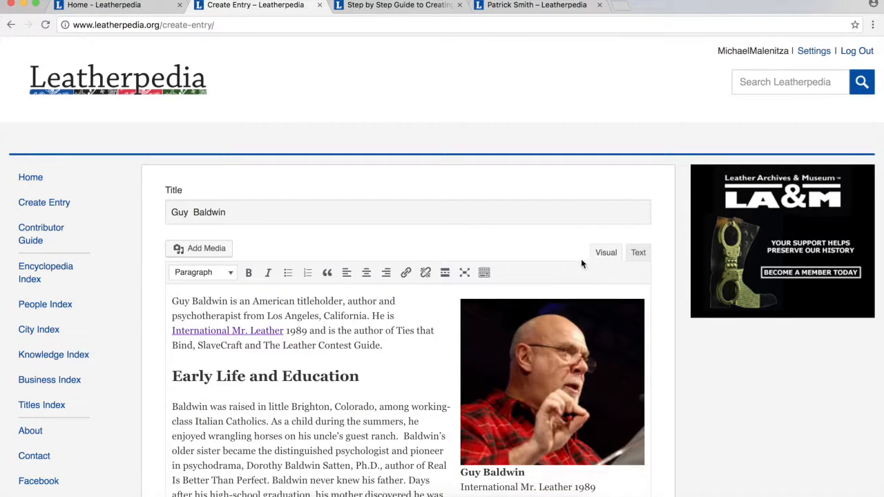
{"action": "scroll", "coordinate": [380, 356], "scroll_direction": "down", "scroll_amount": 3}
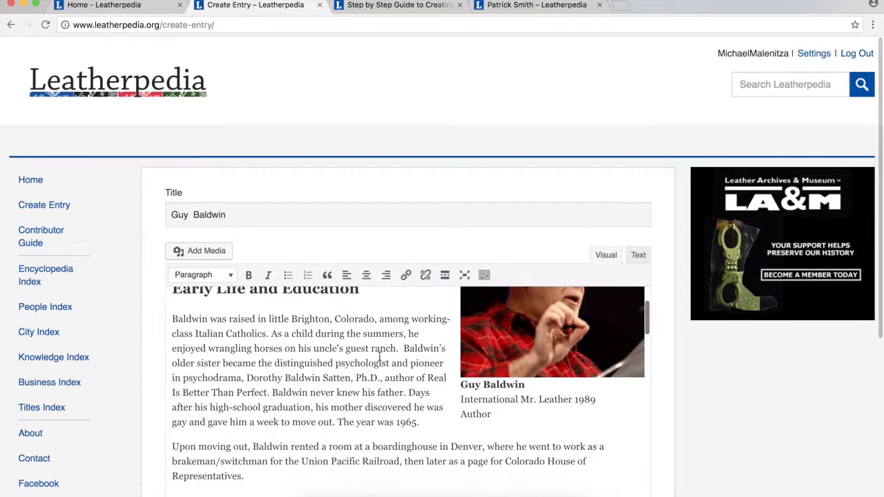
{"action": "scroll", "coordinate": [515, 377], "scroll_direction": "up", "scroll_amount": 3}
{"action": "scroll", "coordinate": [513, 385], "scroll_direction": "down", "scroll_amount": 3}
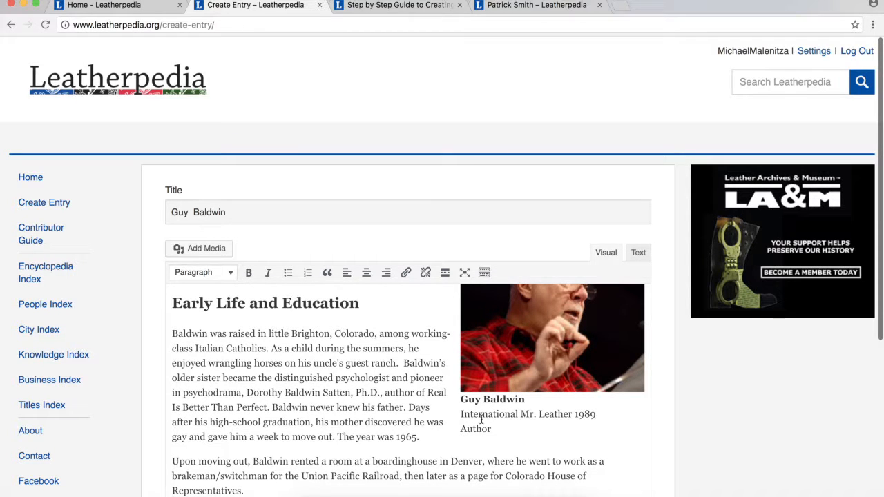
{"action": "scroll", "coordinate": [397, 357], "scroll_direction": "up", "scroll_amount": 3}
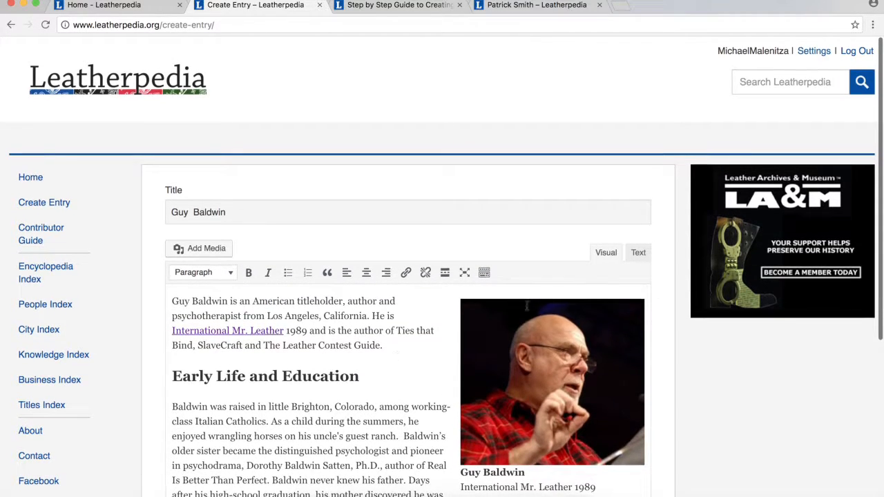
{"action": "scroll", "coordinate": [673, 320], "scroll_direction": "down", "scroll_amount": 5}
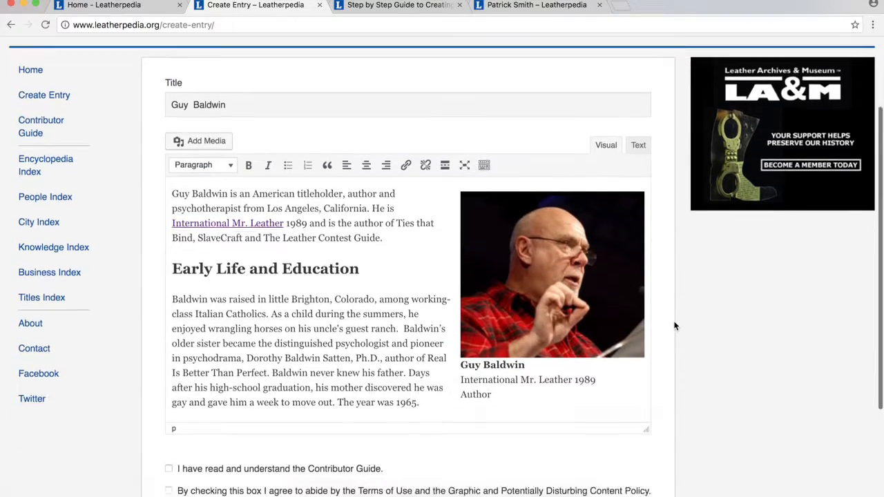
{"action": "scroll", "coordinate": [674, 321], "scroll_direction": "up", "scroll_amount": 4}
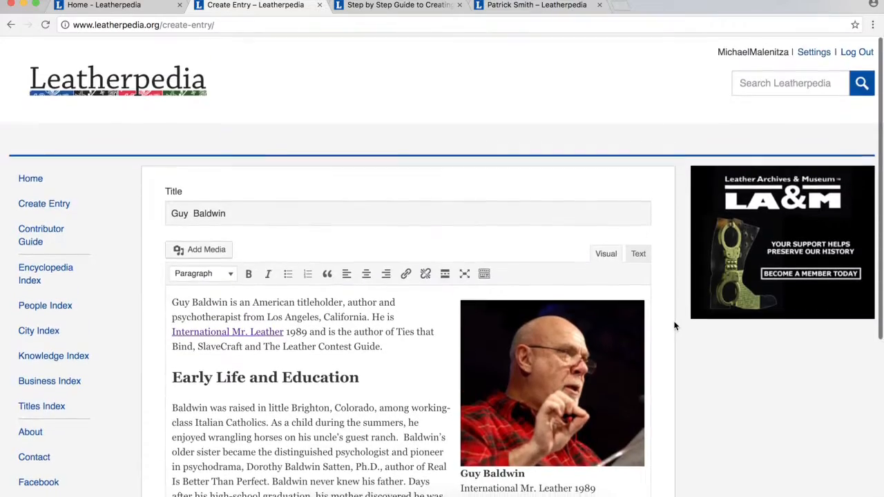
Accept the Contributor Guide and the Terms of Use and content policy statements, and submit the new entry.
{"action": "scroll", "coordinate": [673, 320], "scroll_direction": "down", "scroll_amount": 3}
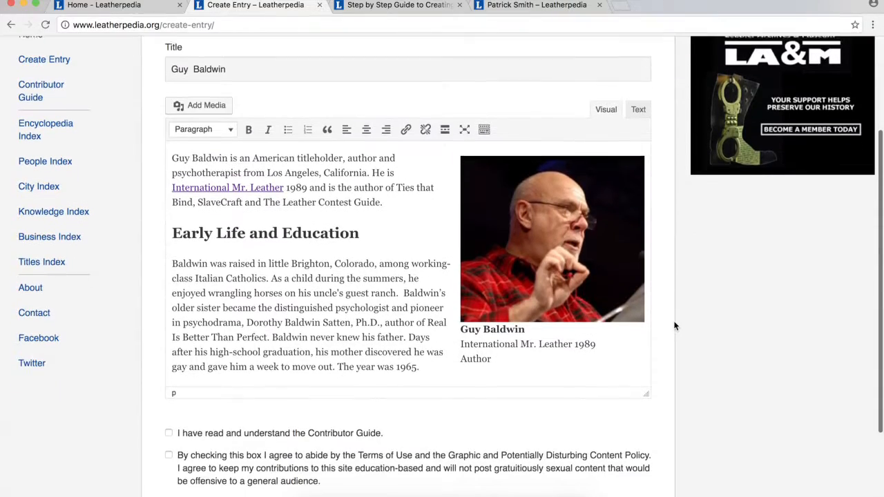
{"action": "left_click", "coordinate": [170, 433]}
{"action": "left_click", "coordinate": [169, 455]}
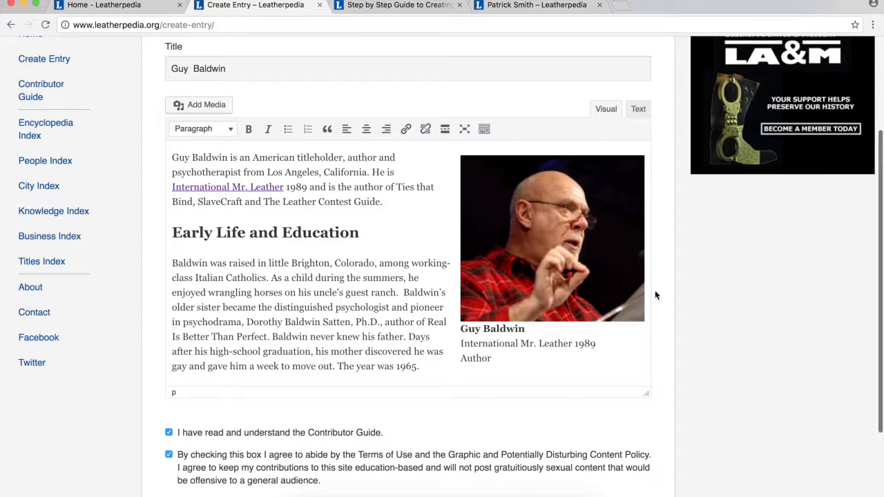
{"action": "scroll", "coordinate": [654, 339], "scroll_direction": "up", "scroll_amount": 1}
{"action": "scroll", "coordinate": [654, 340], "scroll_direction": "down", "scroll_amount": 4}
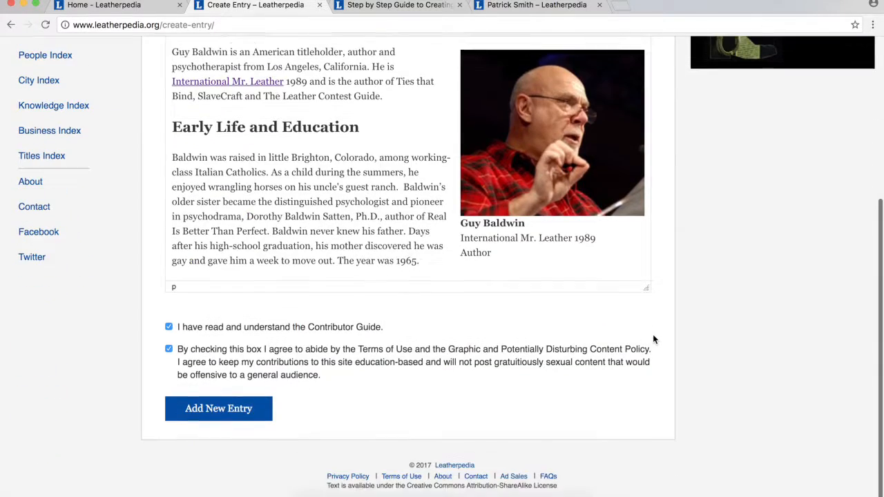
{"action": "left_click", "coordinate": [191, 402]}
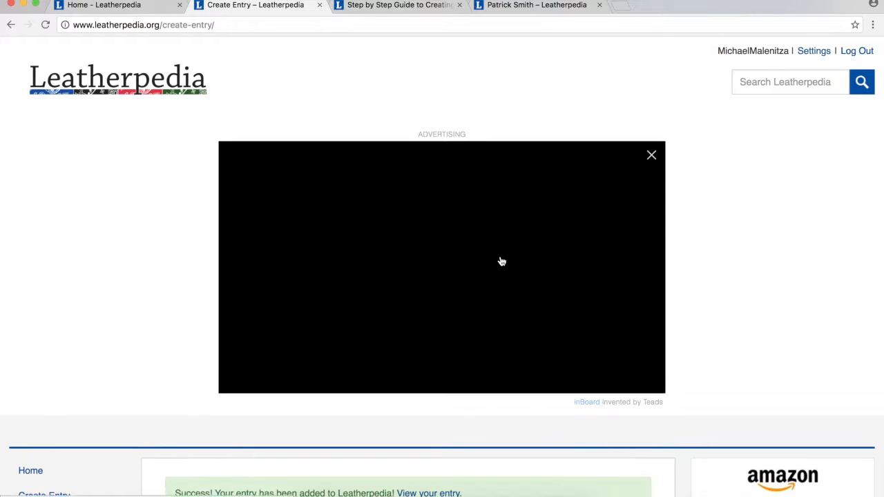
Dismiss the advertisement, open the published entry and review its headings, paragraphs and infobox through the whole page.
{"action": "left_click", "coordinate": [651, 158]}
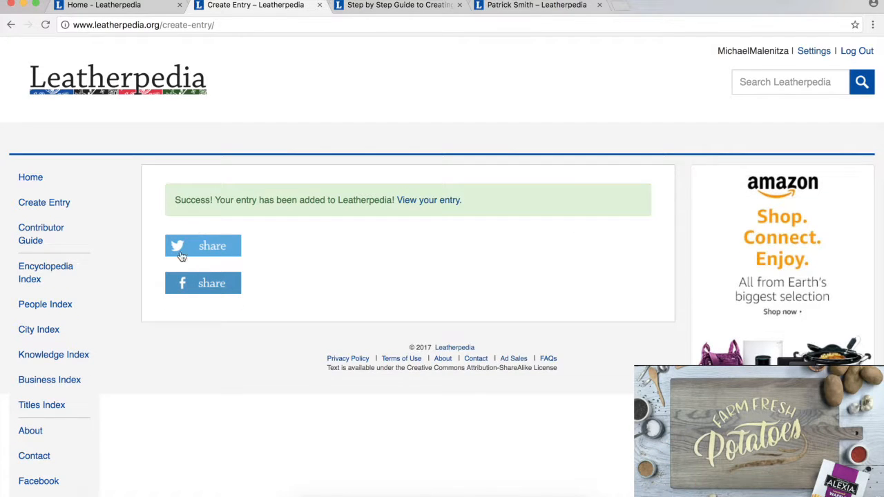
{"action": "left_click", "coordinate": [424, 200]}
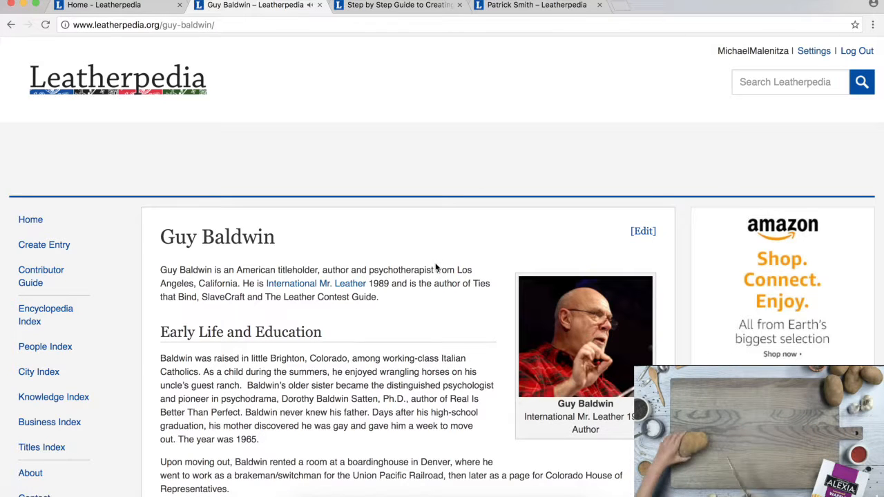
{"action": "scroll", "coordinate": [436, 268], "scroll_direction": "down", "scroll_amount": 3}
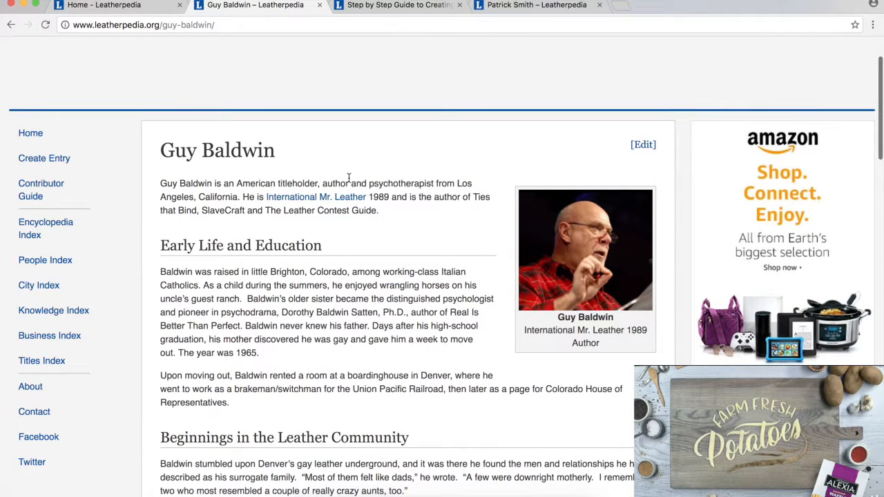
{"action": "triple_click", "coordinate": [283, 249]}
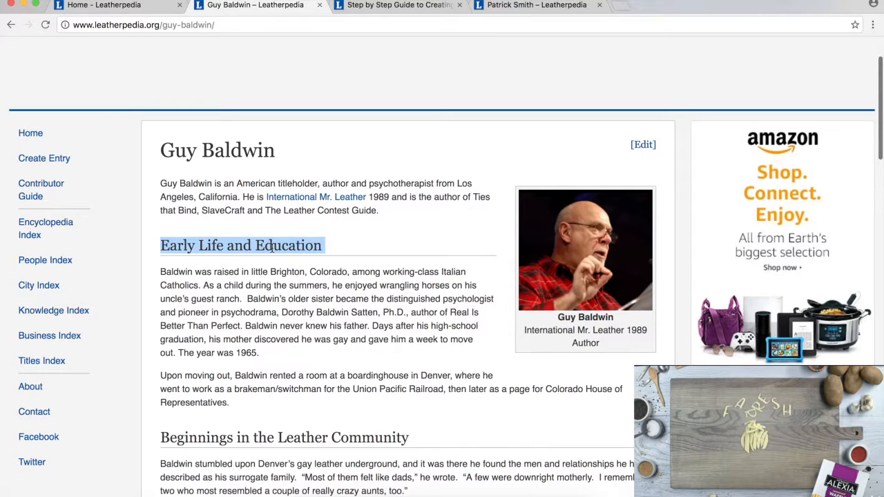
{"action": "triple_click", "coordinate": [293, 287]}
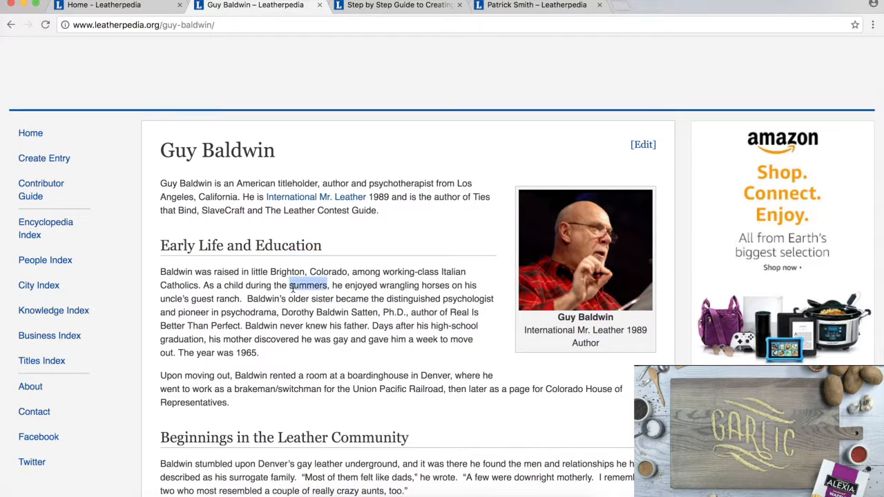
{"action": "left_click", "coordinate": [308, 289]}
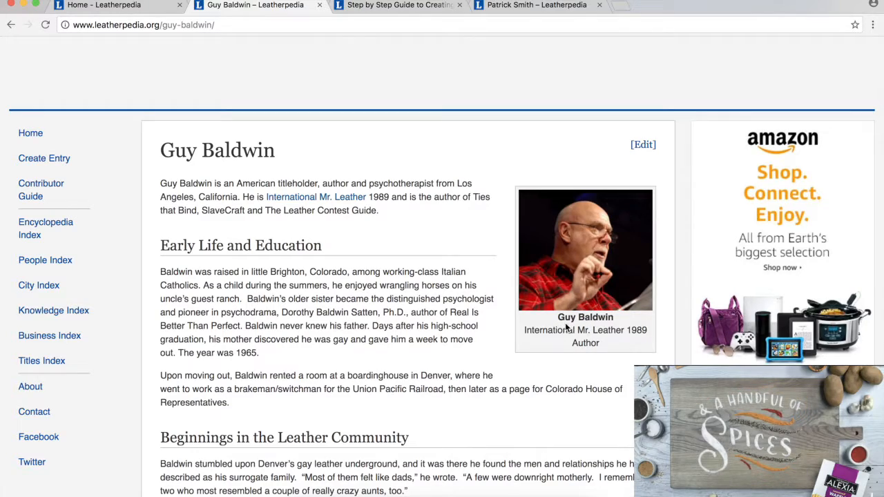
{"action": "scroll", "coordinate": [556, 328], "scroll_direction": "down", "scroll_amount": 1}
{"action": "scroll", "coordinate": [553, 327], "scroll_direction": "down", "scroll_amount": 10}
{"action": "scroll", "coordinate": [552, 323], "scroll_direction": "down", "scroll_amount": 15}
{"action": "scroll", "coordinate": [551, 323], "scroll_direction": "up", "scroll_amount": 20}
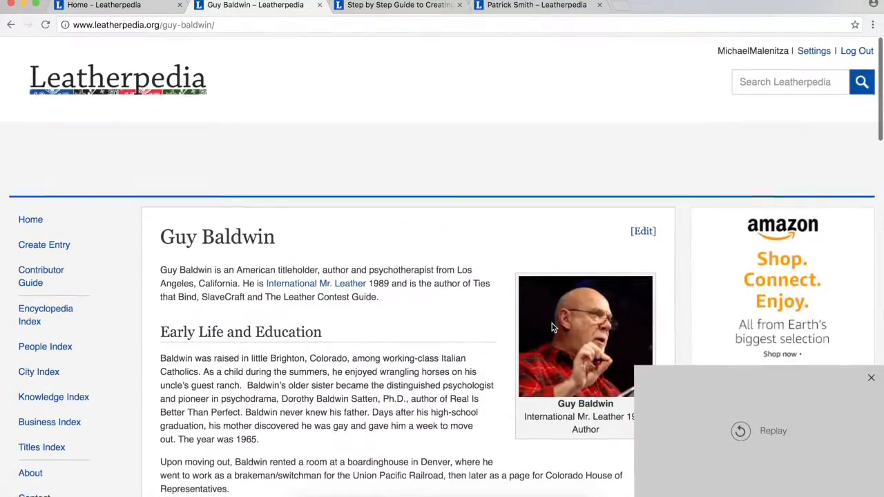
Follow the International Mr. Leather link in the entry's introduction and check the linked page, dismissing the advertisement.
{"action": "left_click", "coordinate": [334, 286]}
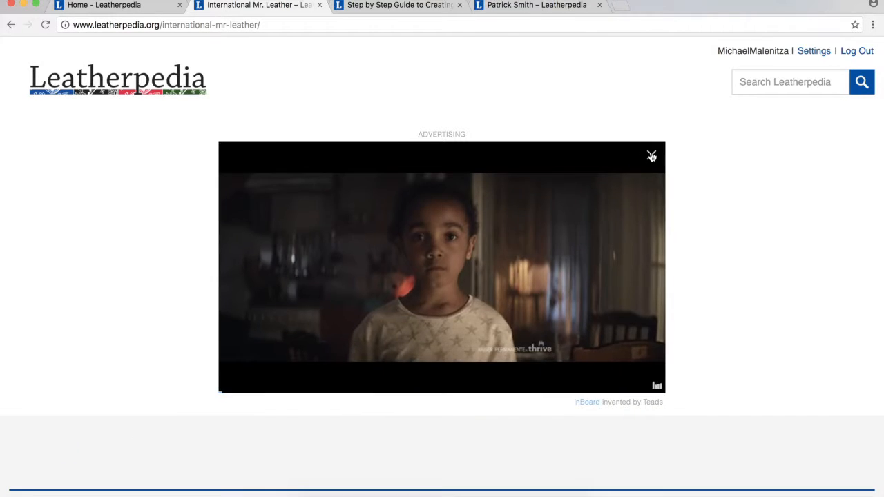
{"action": "left_click", "coordinate": [651, 153]}
{"action": "scroll", "coordinate": [469, 343], "scroll_direction": "down", "scroll_amount": 2}
{"action": "scroll", "coordinate": [469, 343], "scroll_direction": "up", "scroll_amount": 1}
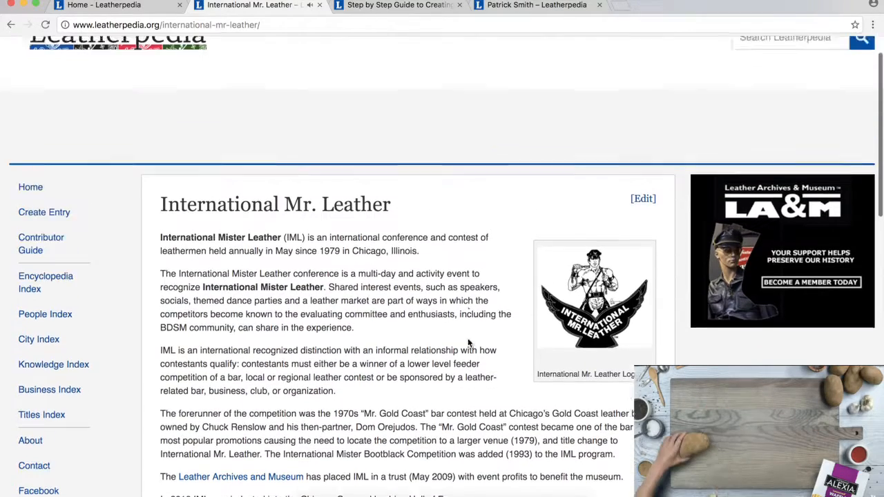
{"action": "scroll", "coordinate": [469, 344], "scroll_direction": "up", "scroll_amount": 1}
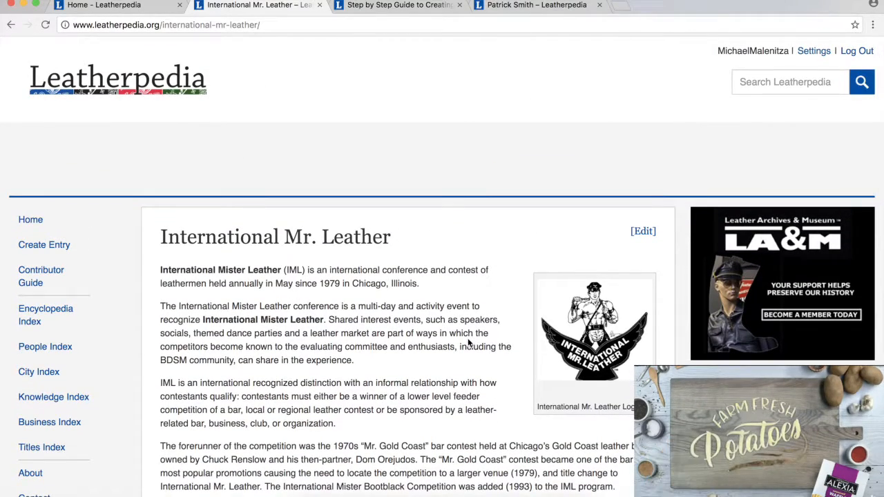